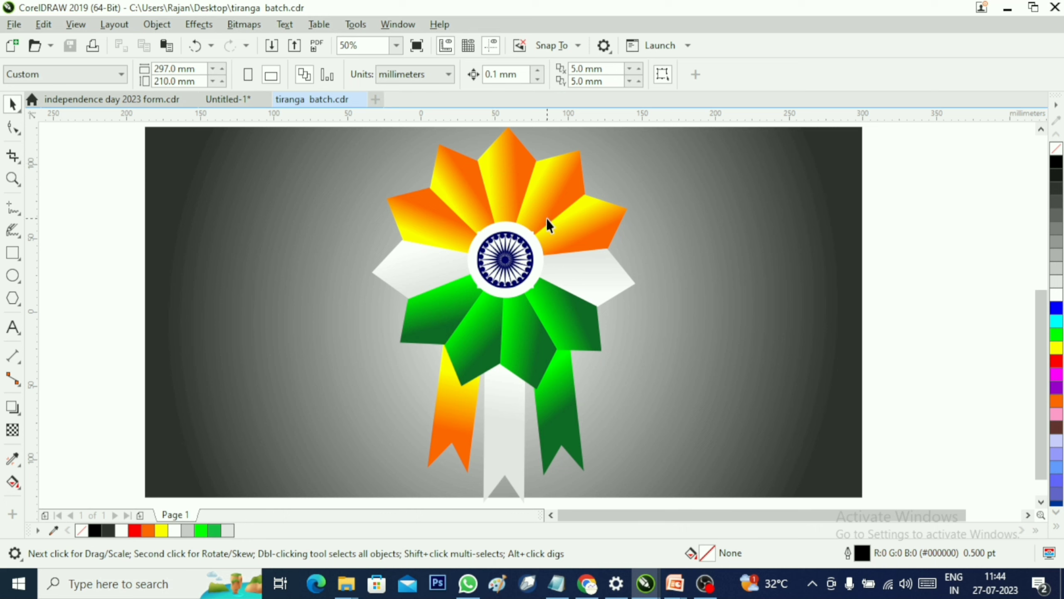
- Shrink the finished badge artwork group to about 110 x 58 mm and park it outside the page as a reference
click(696, 385)
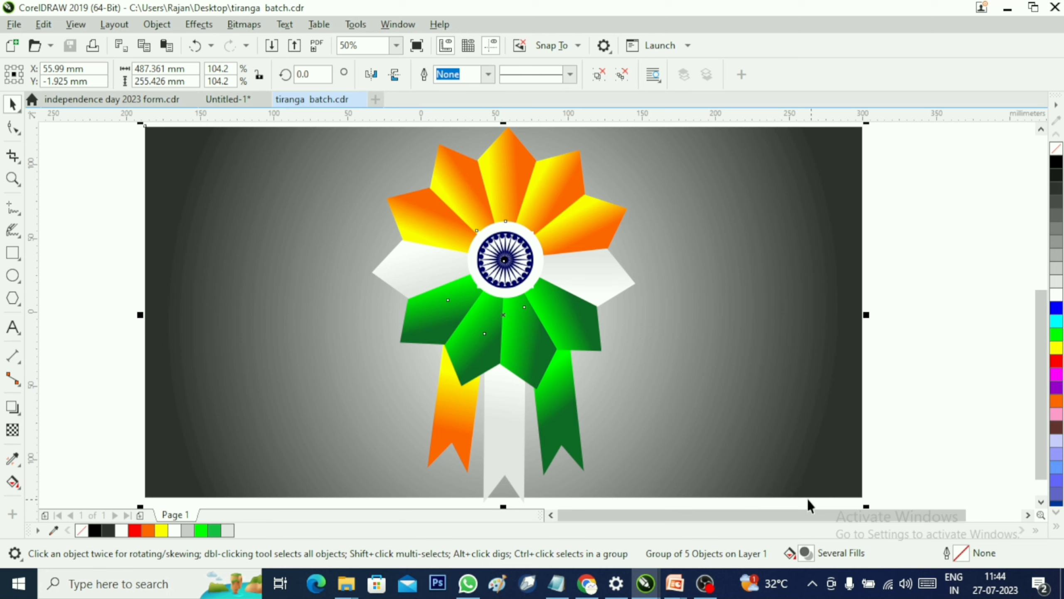
drag(867, 506, 584, 356)
drag(525, 317, 151, 170)
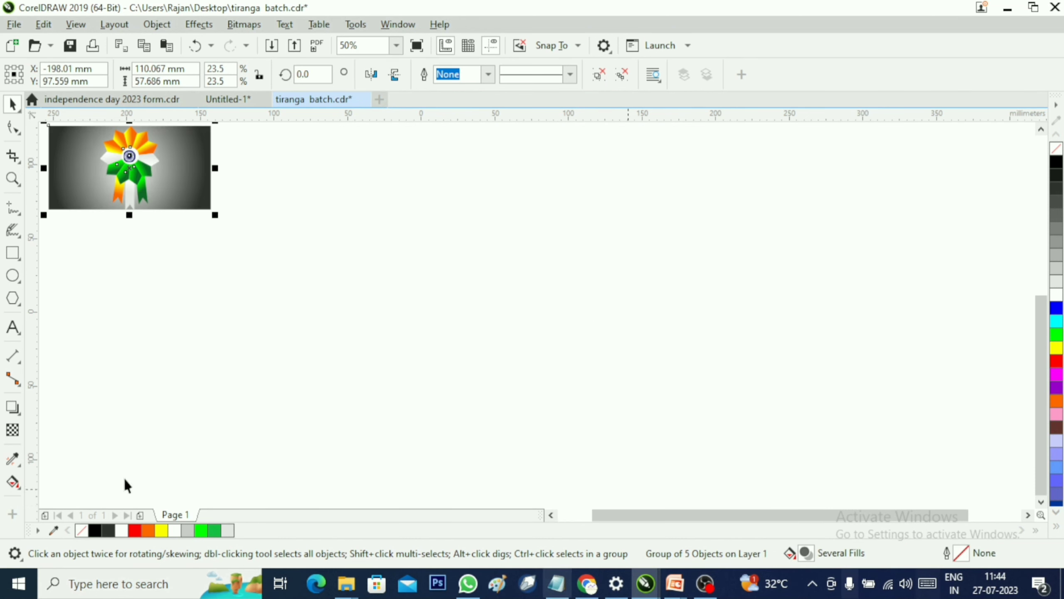
- Draw a background rectangle about 522 x 242 mm and move it up beside the reference artwork
click(12, 253)
drag(227, 163, 998, 458)
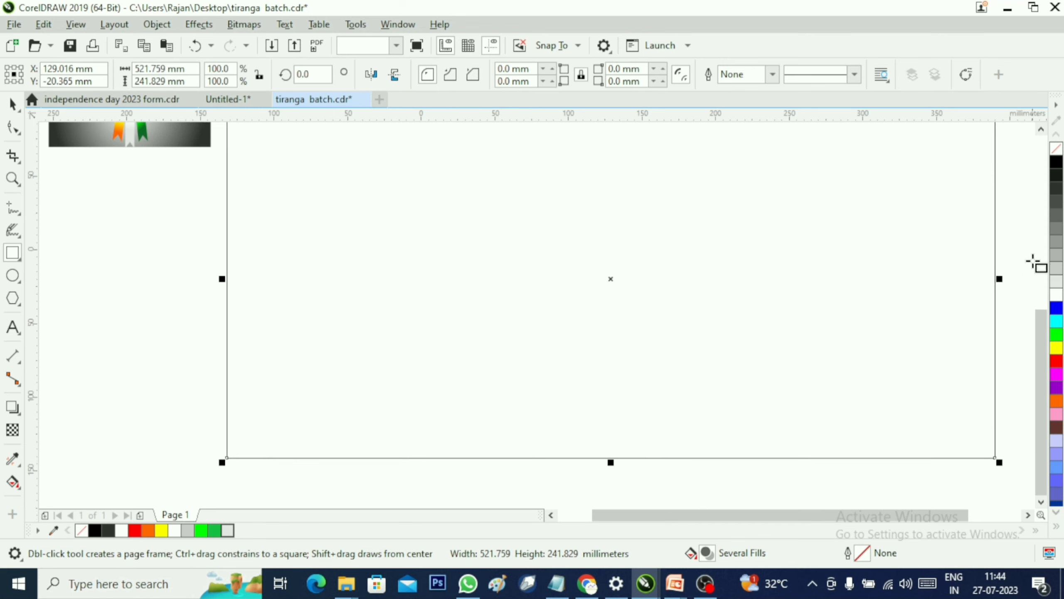
click(1041, 129)
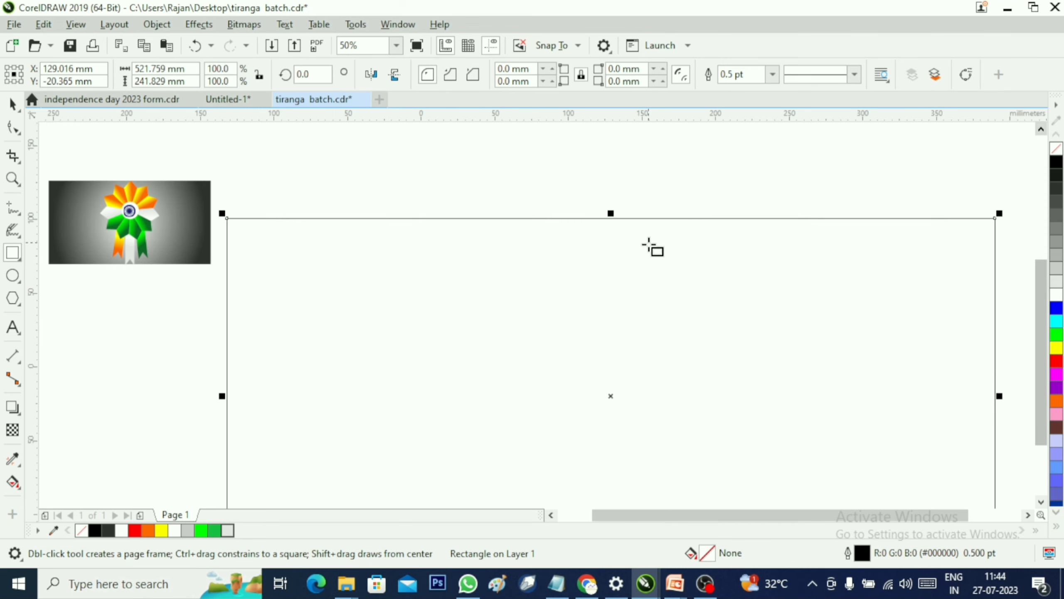
click(13, 104)
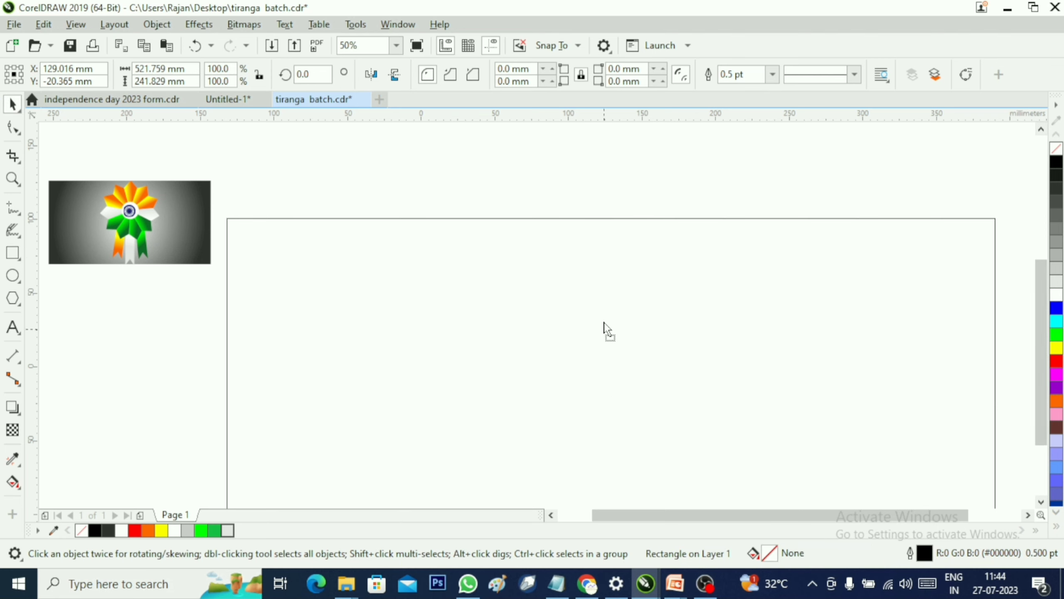
drag(606, 333, 603, 249)
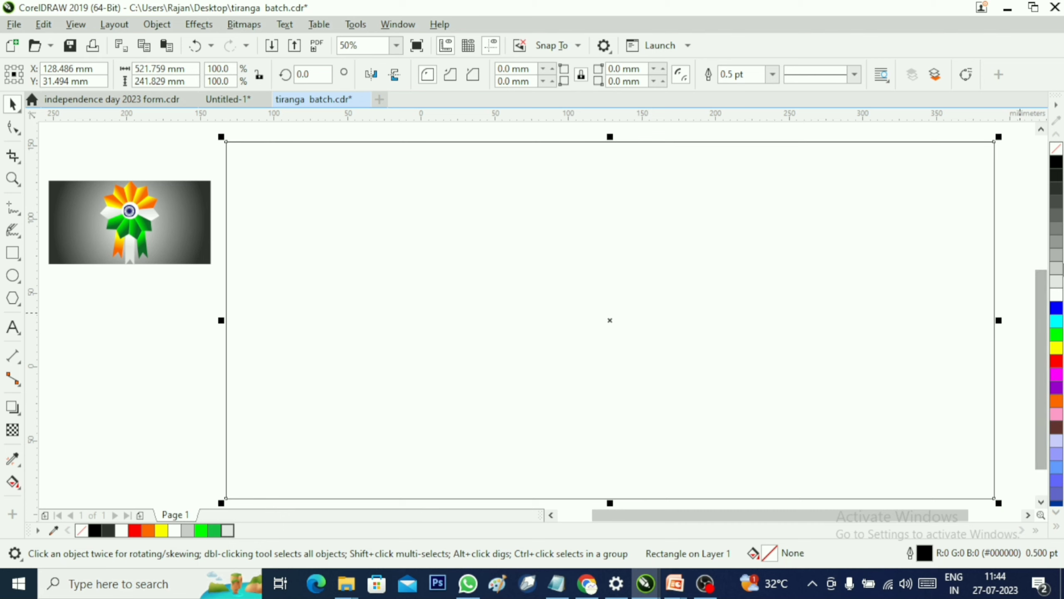
- Fill the background rectangle with dark gray #333333 and convert it to an elliptical fountain fill with a white center
click(1058, 193)
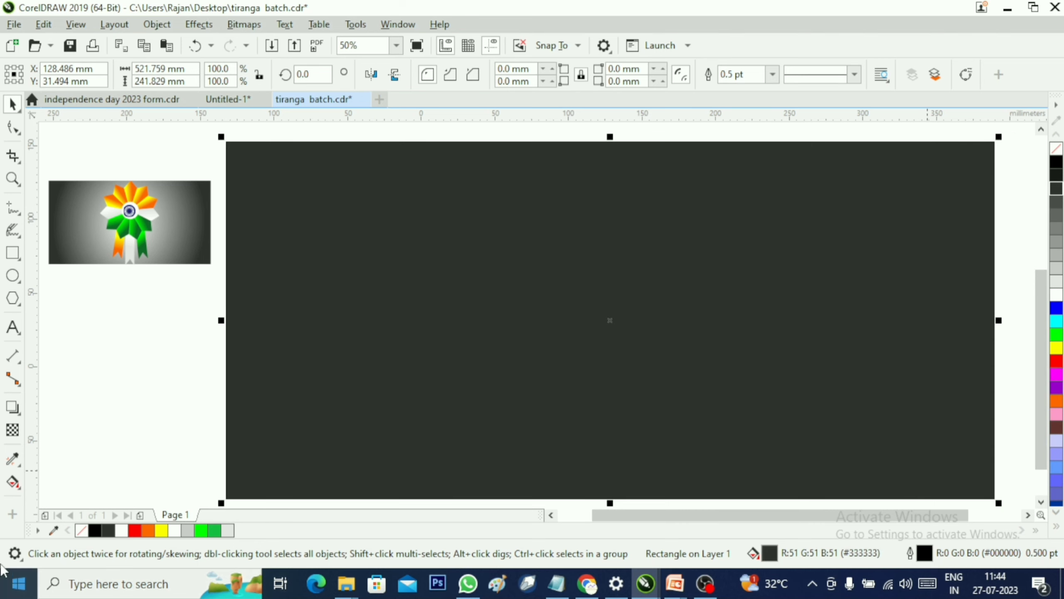
click(18, 489)
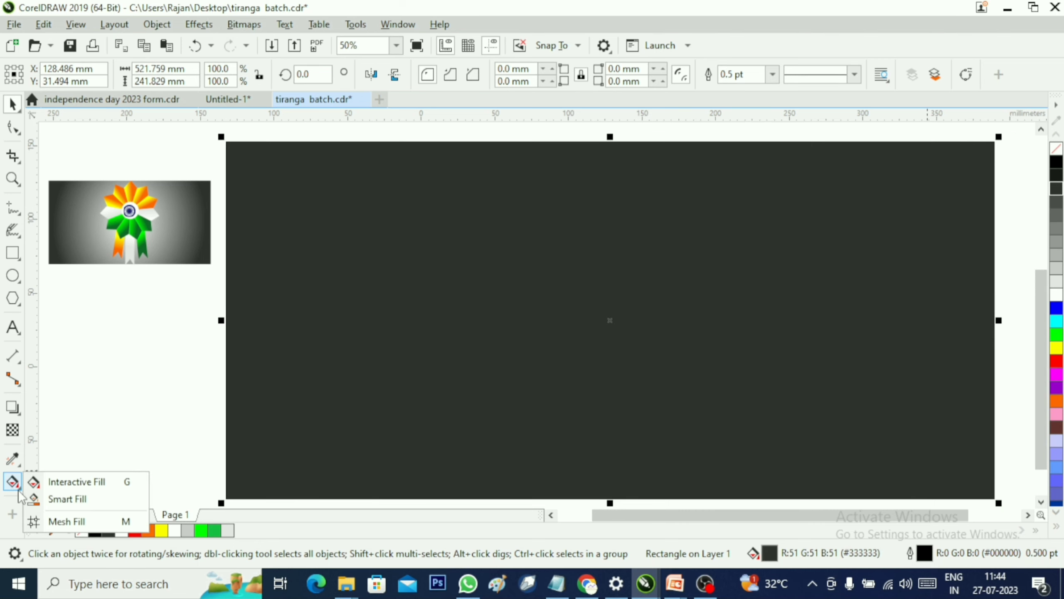
click(55, 481)
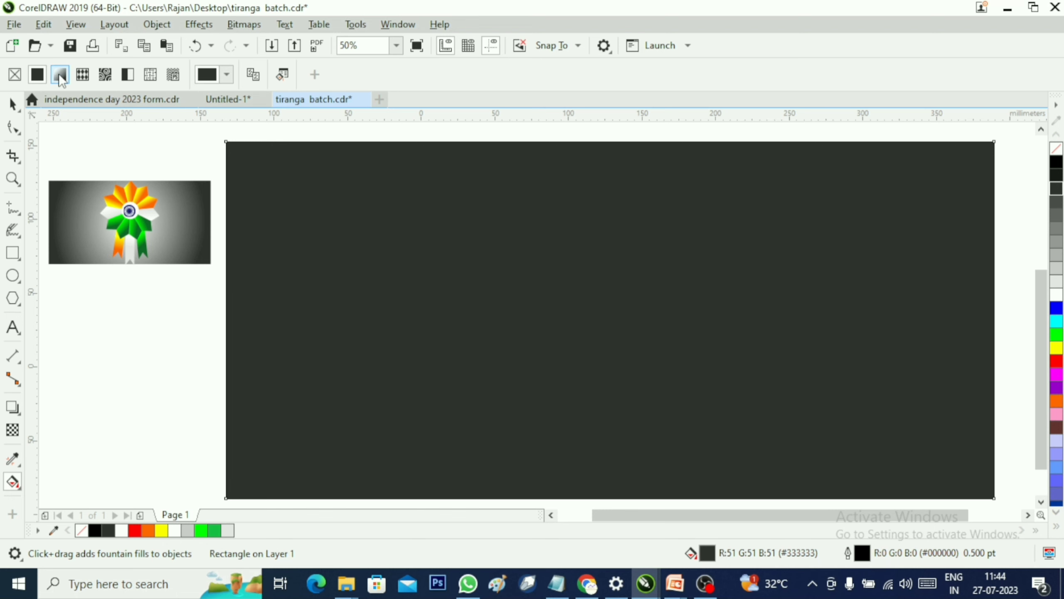
click(60, 76)
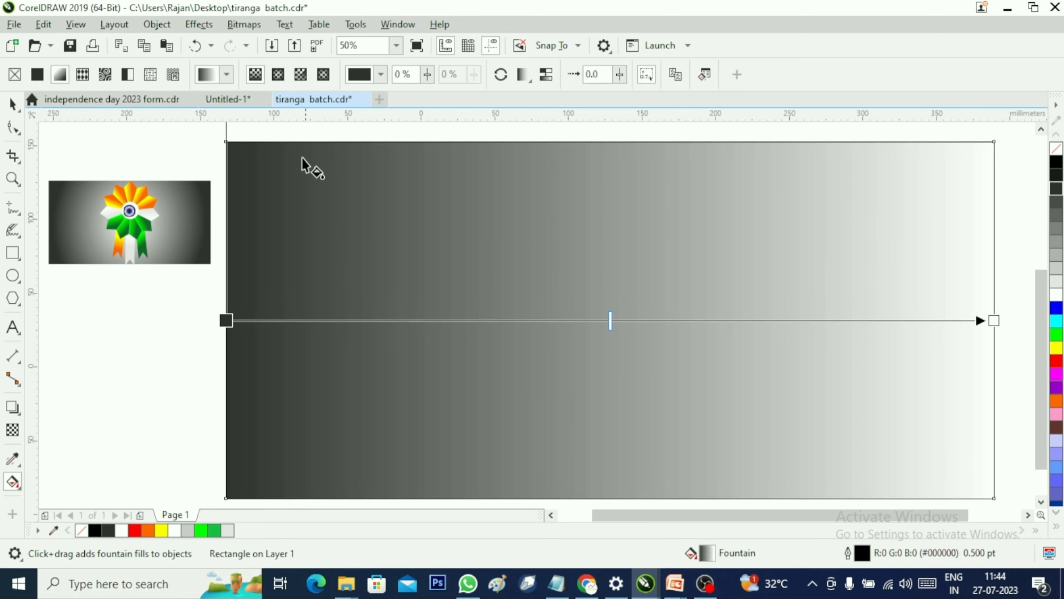
click(278, 75)
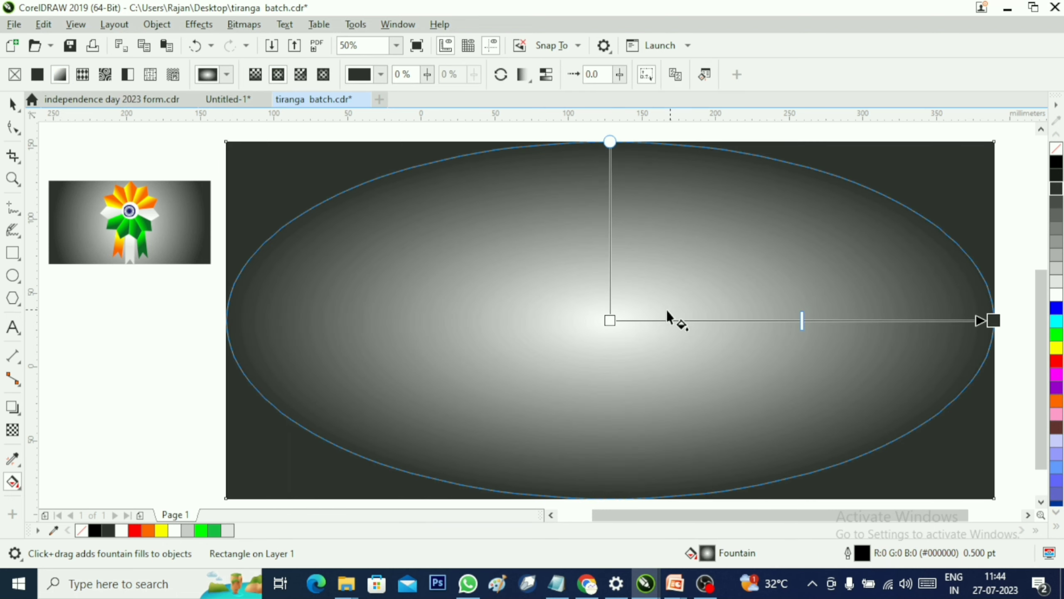
- Reshape the elliptical fountain fill so its light area spreads widely and leaves dark edges at the rectangle's sides
drag(994, 320, 819, 349)
drag(624, 222, 643, 160)
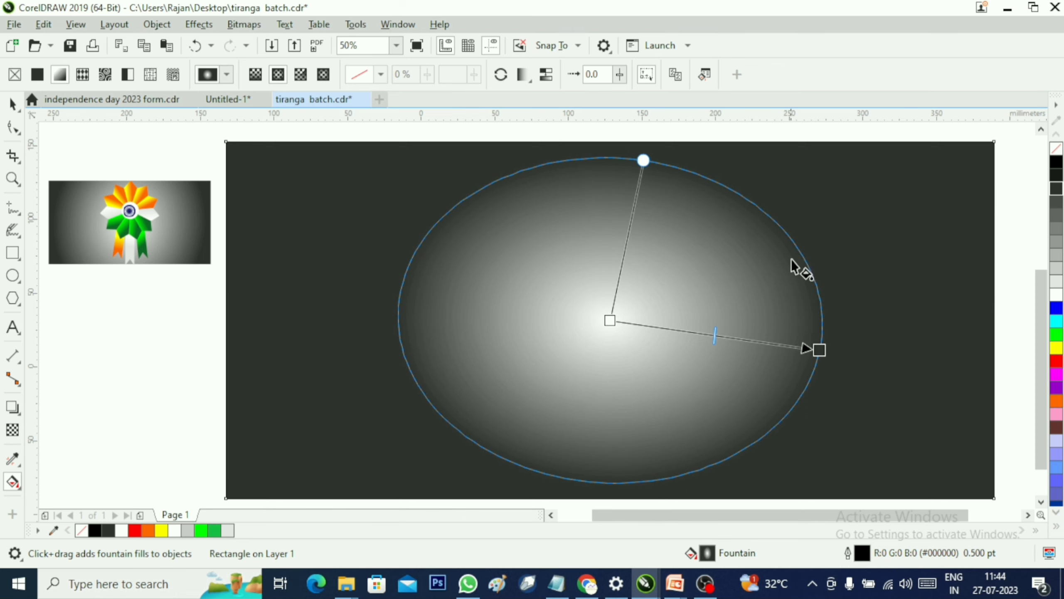
drag(819, 349, 946, 370)
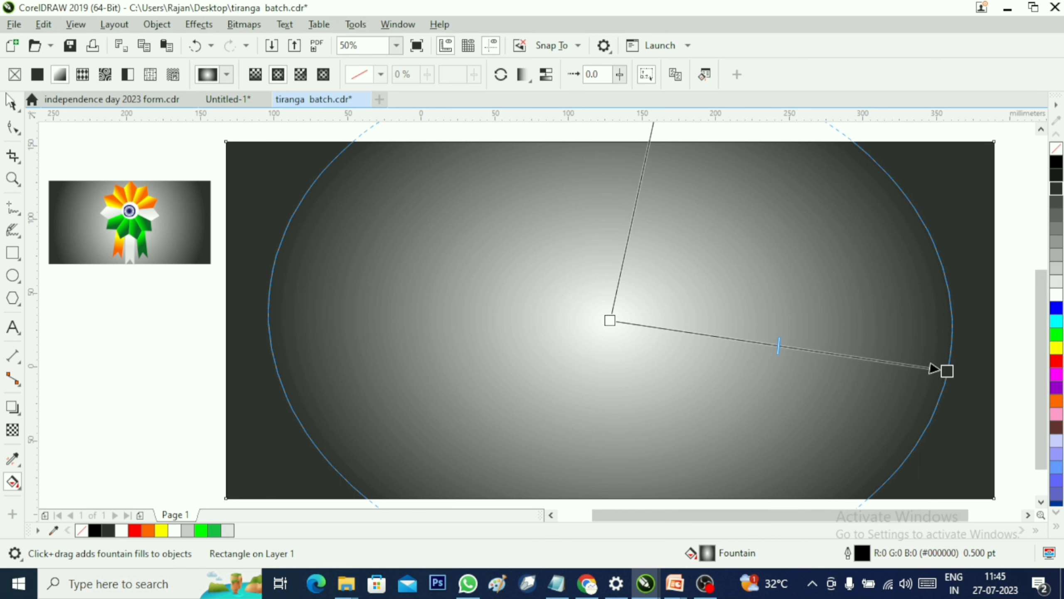
click(12, 103)
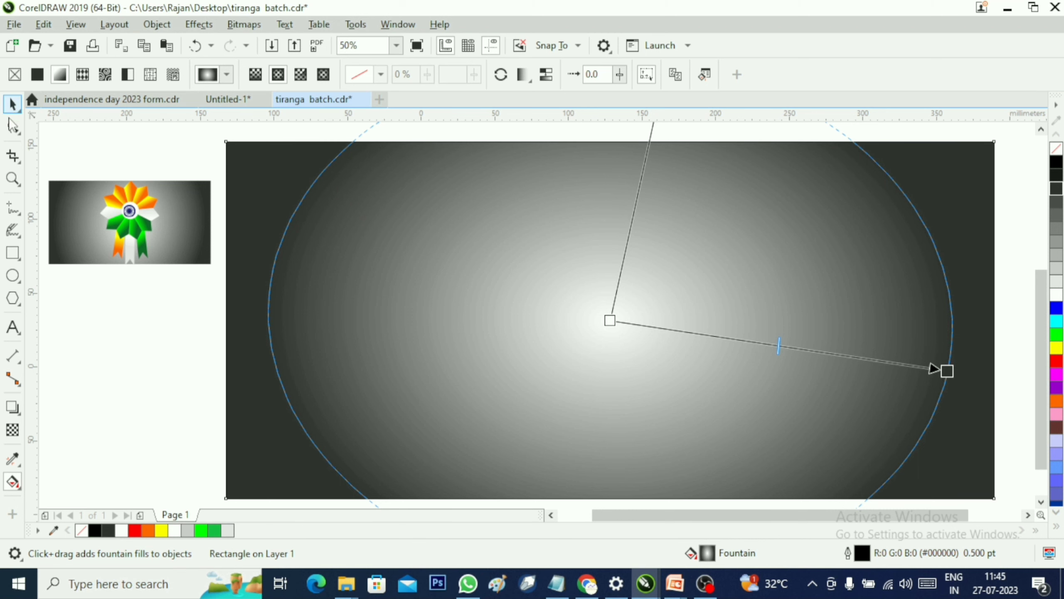
- Draw a circle about 147 mm in diameter and move it over the bright center of the background
click(13, 275)
drag(545, 236, 750, 465)
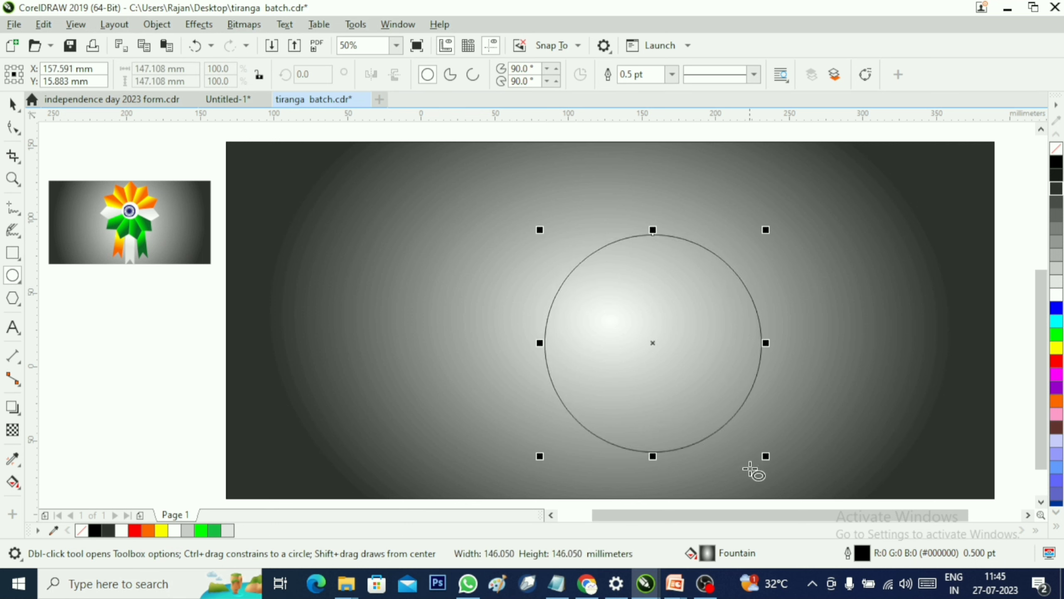
click(12, 105)
click(674, 359)
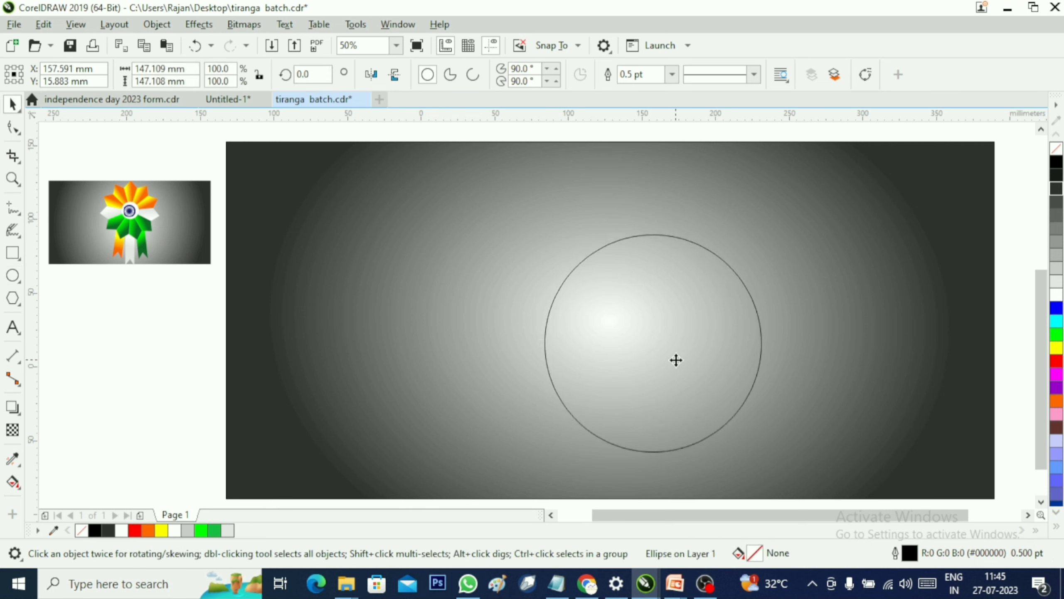
drag(696, 353, 642, 313)
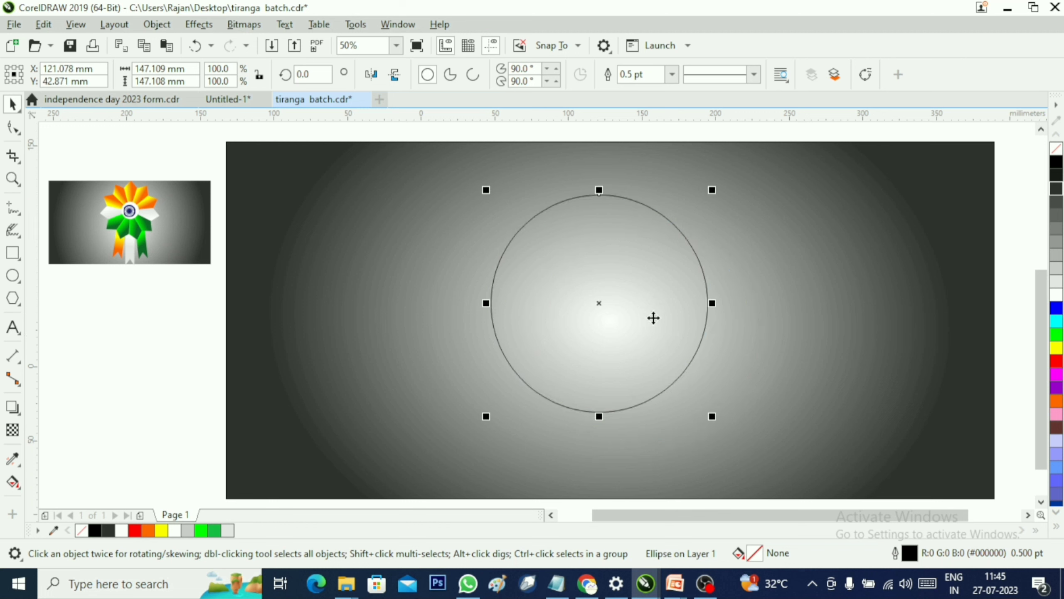
click(665, 365)
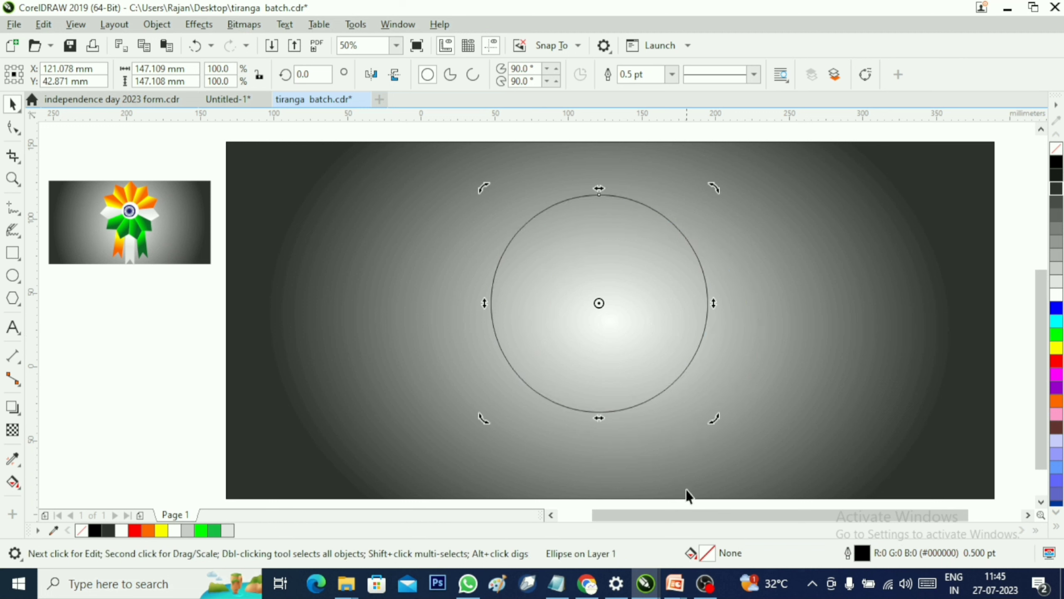
- Move the reference artwork slightly higher, and reposition the circle near the background's center, resized to about 149 mm in diameter
click(133, 208)
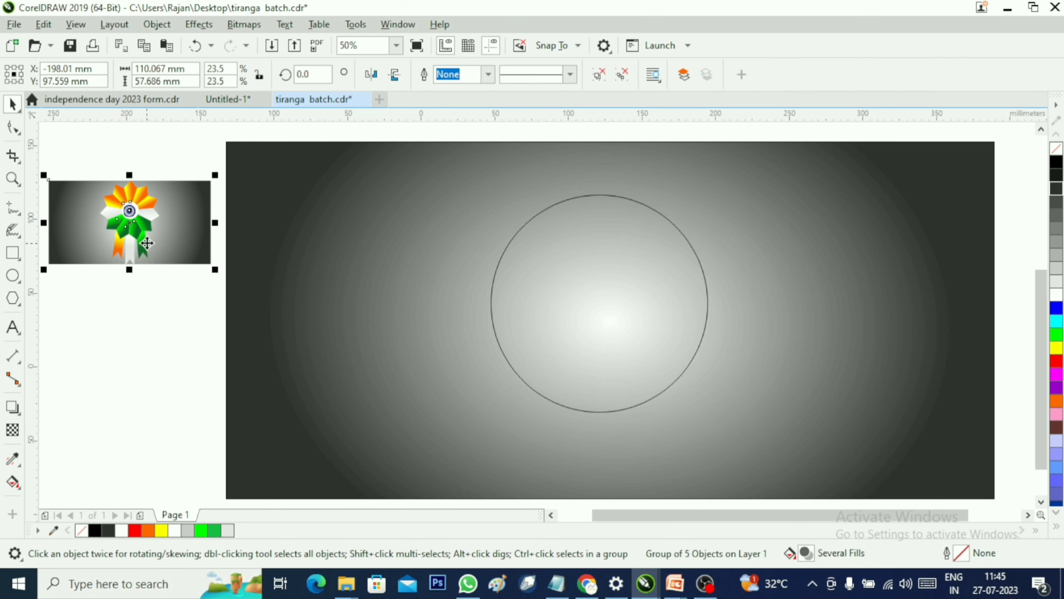
drag(148, 243, 149, 220)
drag(611, 315, 664, 338)
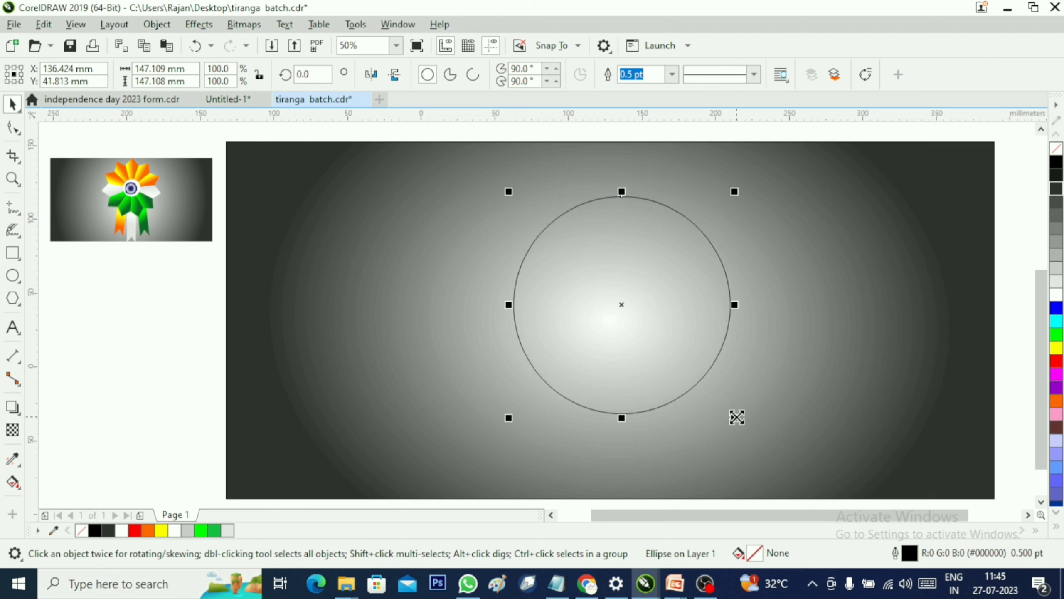
drag(736, 416, 756, 433)
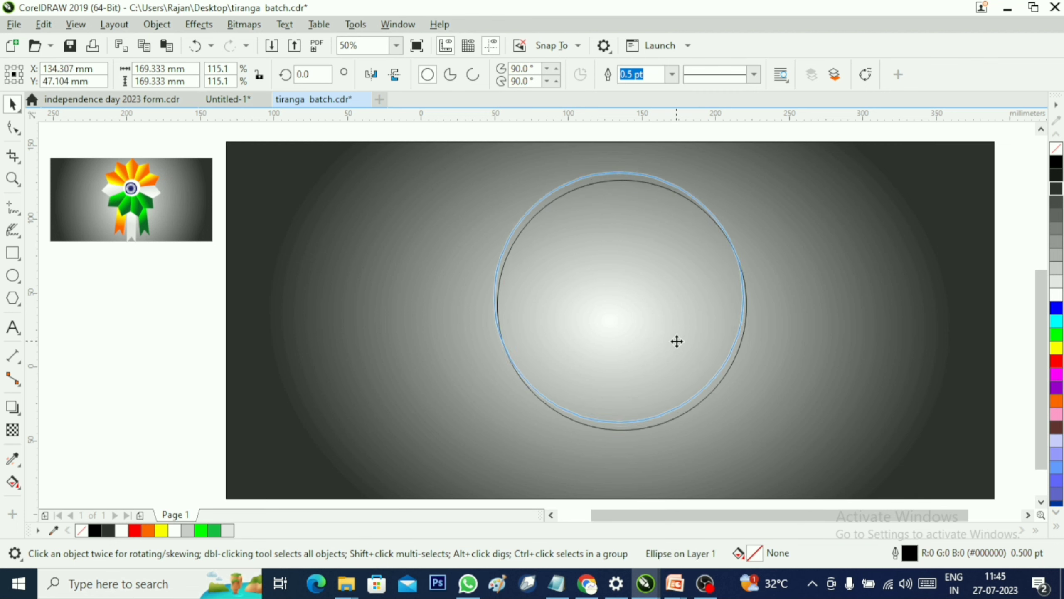
drag(675, 340, 671, 331)
drag(754, 431, 737, 416)
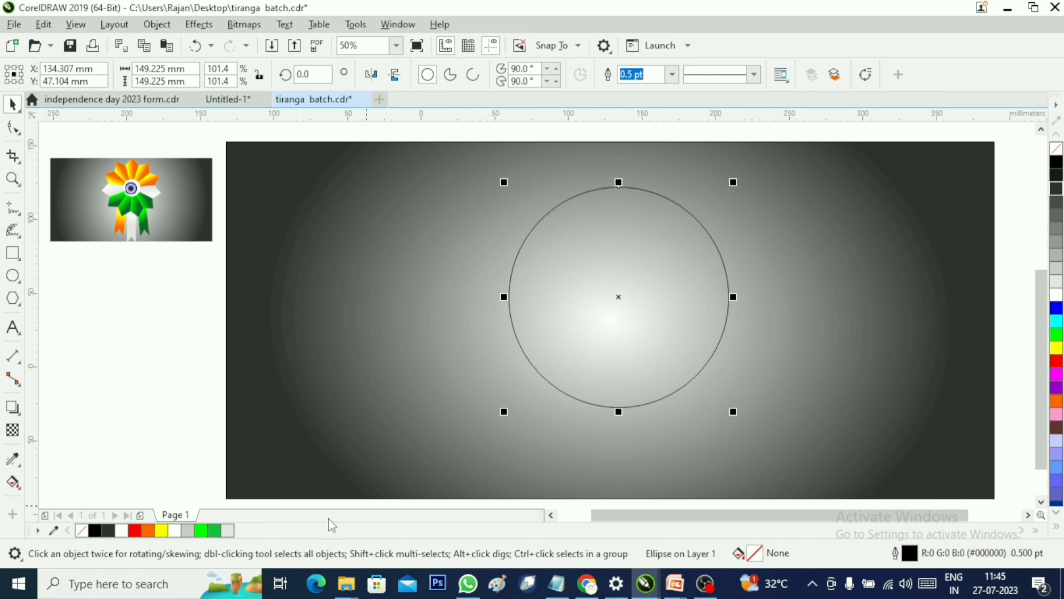
click(142, 391)
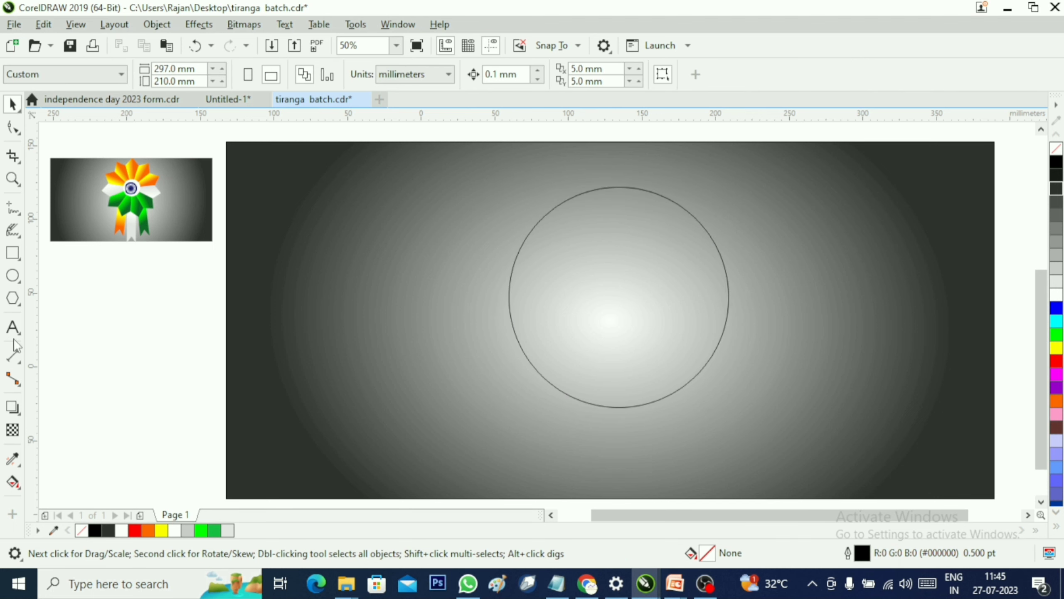
click(12, 252)
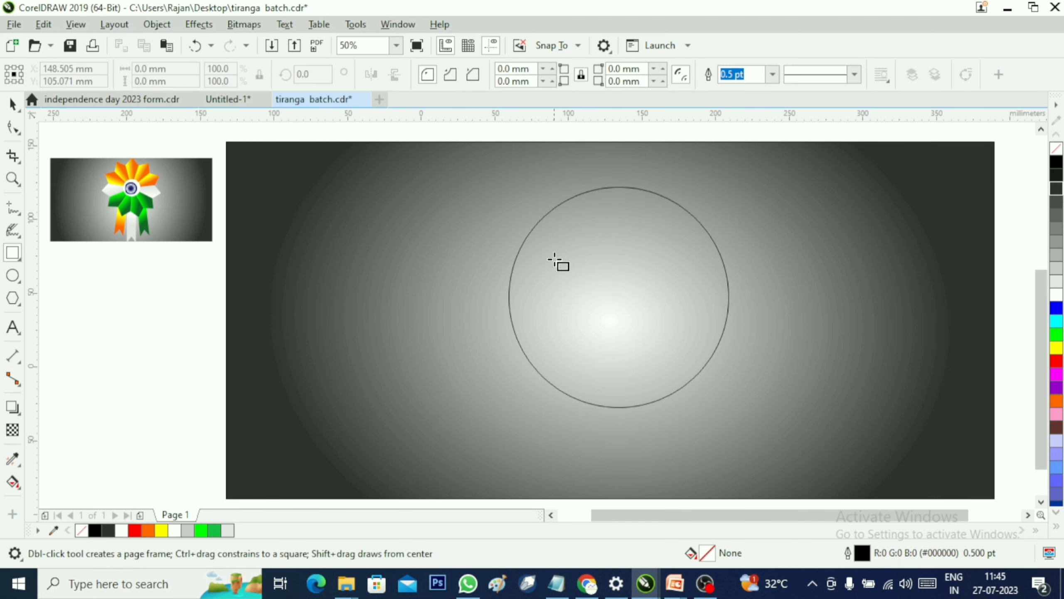
drag(822, 214, 887, 308)
key(Delete)
- Draw a four-sided polygon about 94 mm wide and high beside the circle and convert it to curves
click(14, 302)
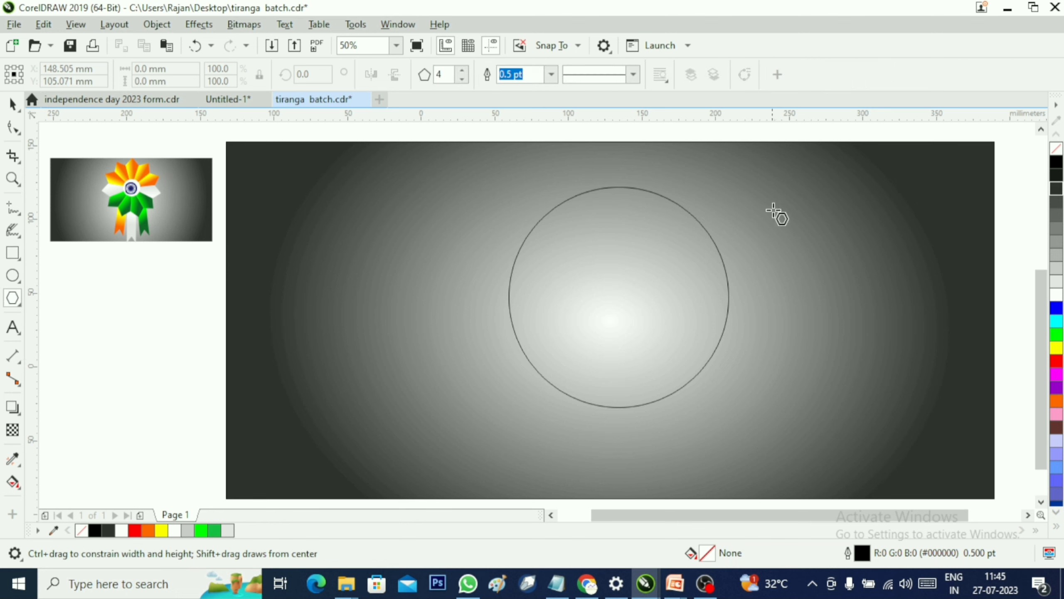
drag(791, 207, 932, 350)
click(12, 104)
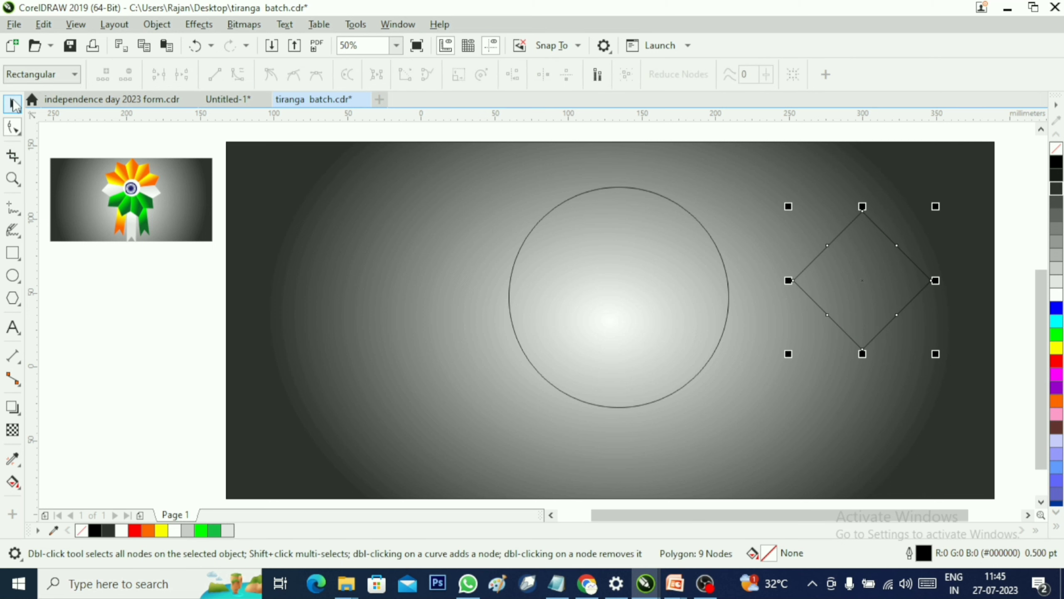
right_click(867, 266)
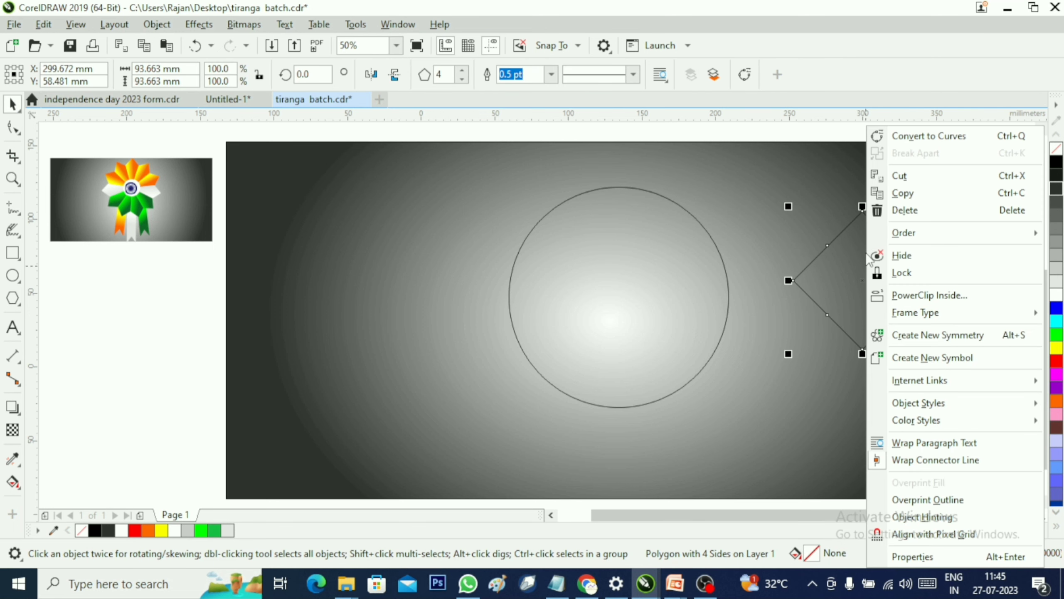
click(913, 131)
- Delete the diamond's two upper midpoint nodes and its left and right corner nodes to form a kite shape
click(4, 132)
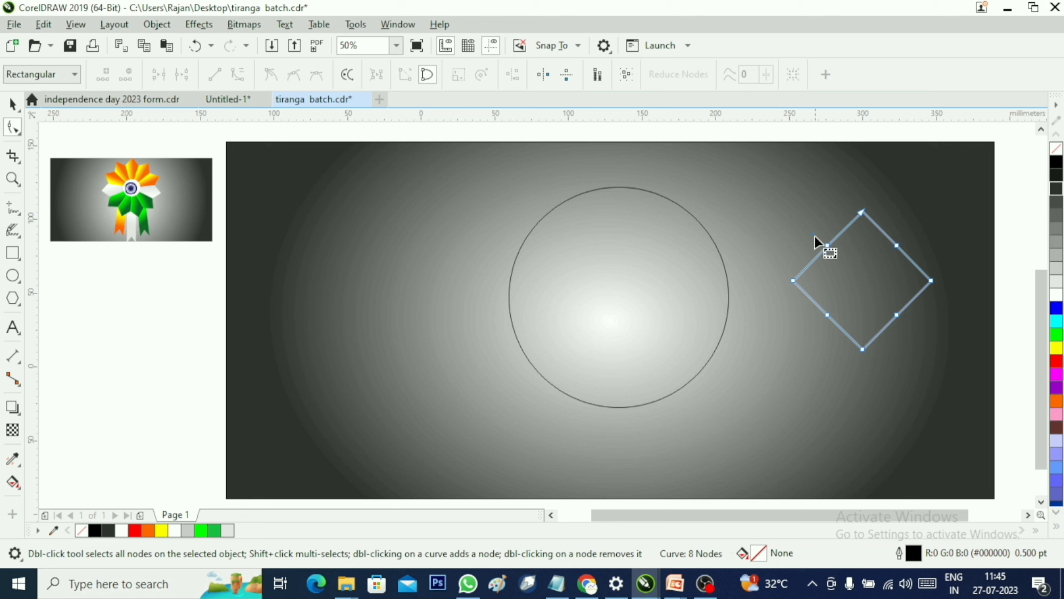
drag(814, 233, 914, 275)
key(Delete)
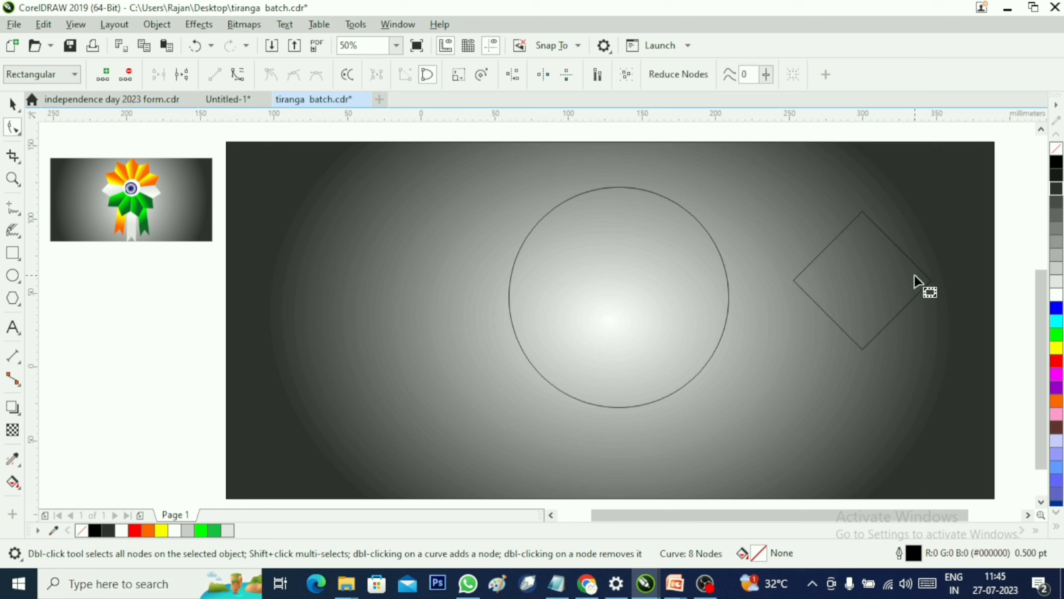
double_click(793, 281)
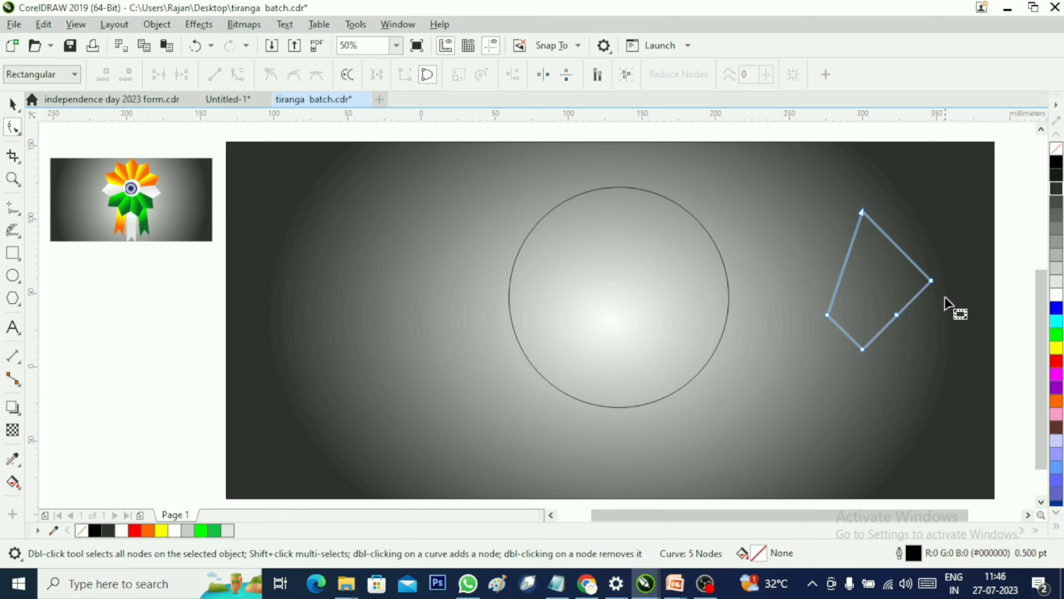
double_click(932, 282)
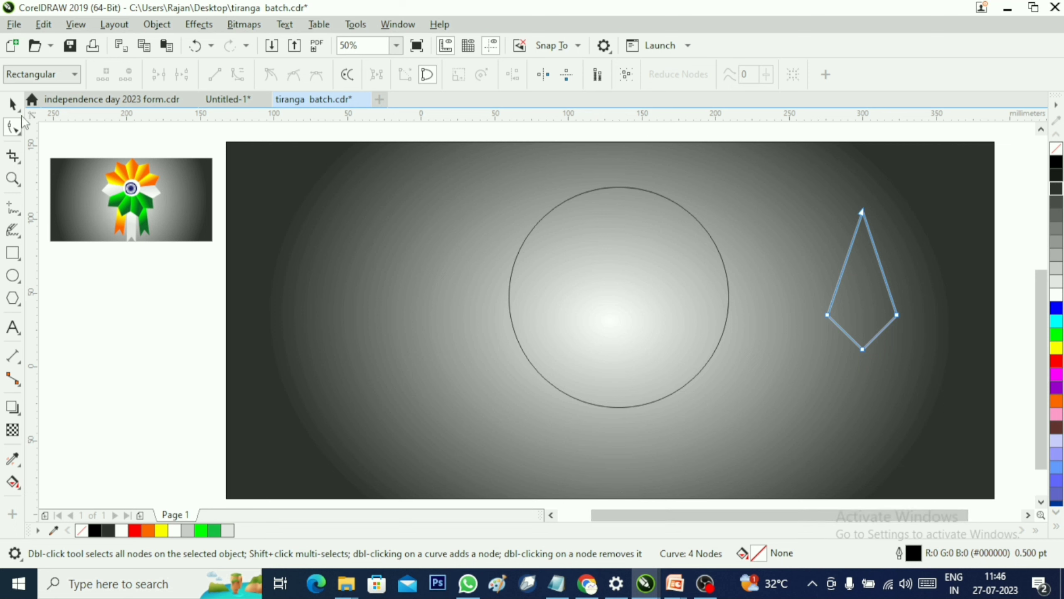
key(space)
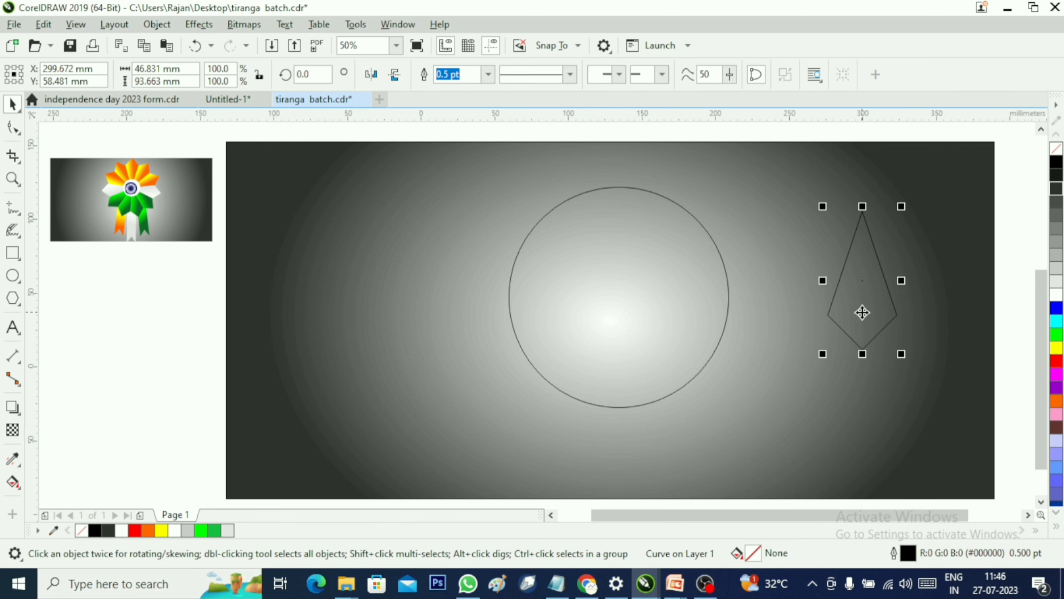
- Mirror the kite vertically, place it inside the circle with its short tip at the circle's top, and resize it to about 24 x 84 mm
click(395, 76)
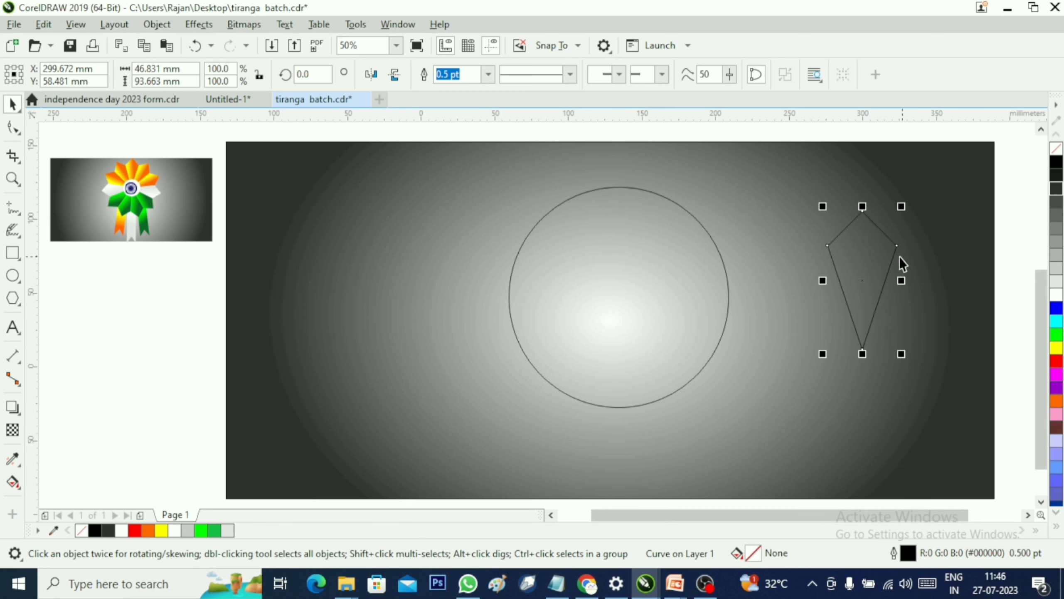
drag(875, 252, 632, 225)
mouse_move(621, 330)
mouse_down()
mouse_move(623, 299)
mouse_move(624, 314)
mouse_up()
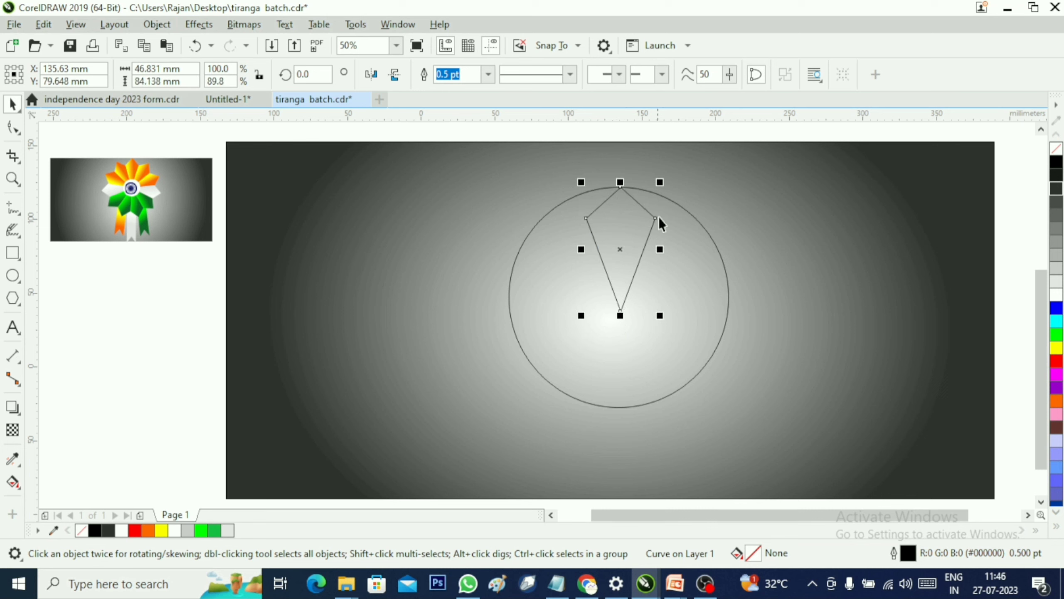
drag(657, 249, 634, 251)
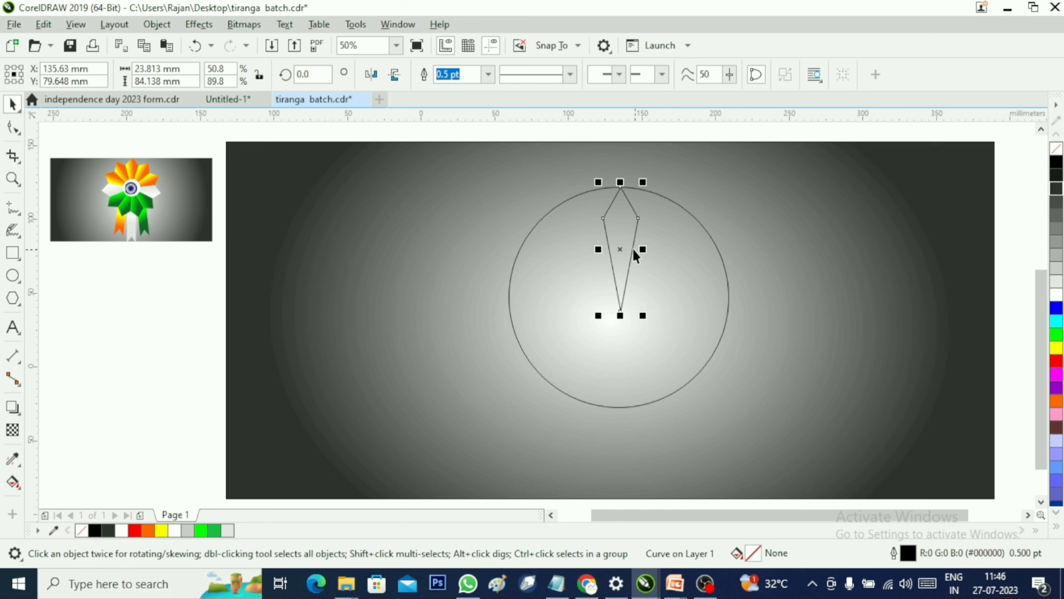
- Move the guide circle slightly right and down until its center sits on the kite's lower tip
click(670, 314)
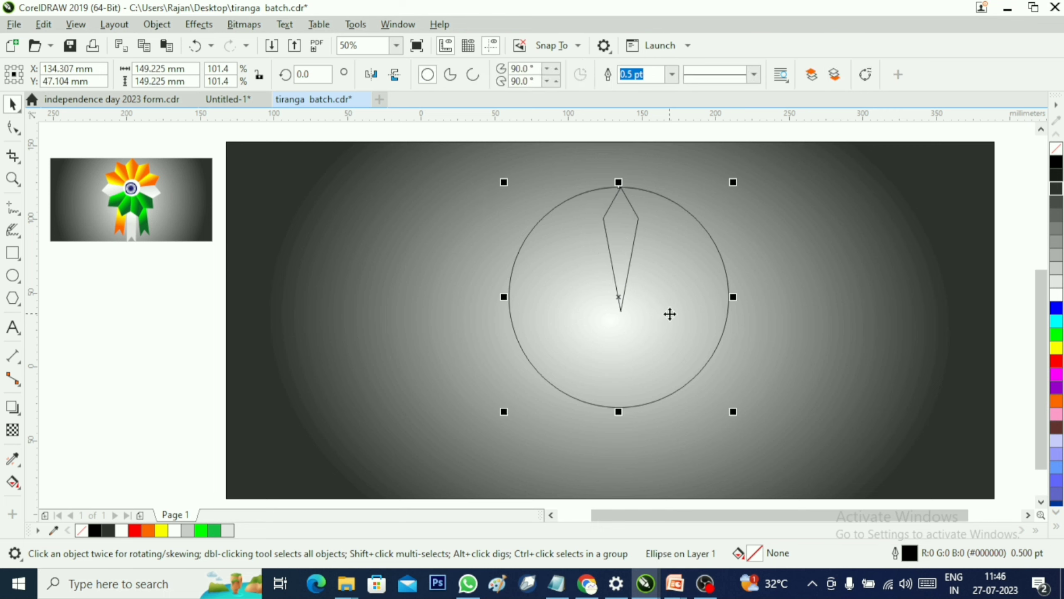
drag(619, 298, 622, 302)
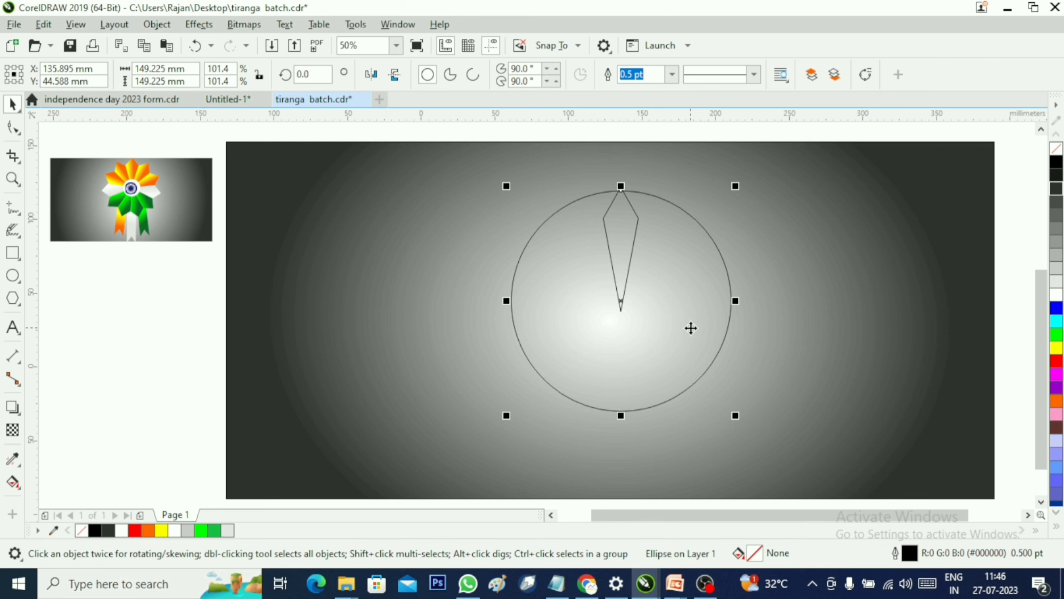
key(Down)
key(Down)
key(Down)
key(Down)
key(Down)
key(Down)
key(Down)
key(Down)
key(Down)
key(Down)
key(Down)
key(Down)
key(Down)
key(Down)
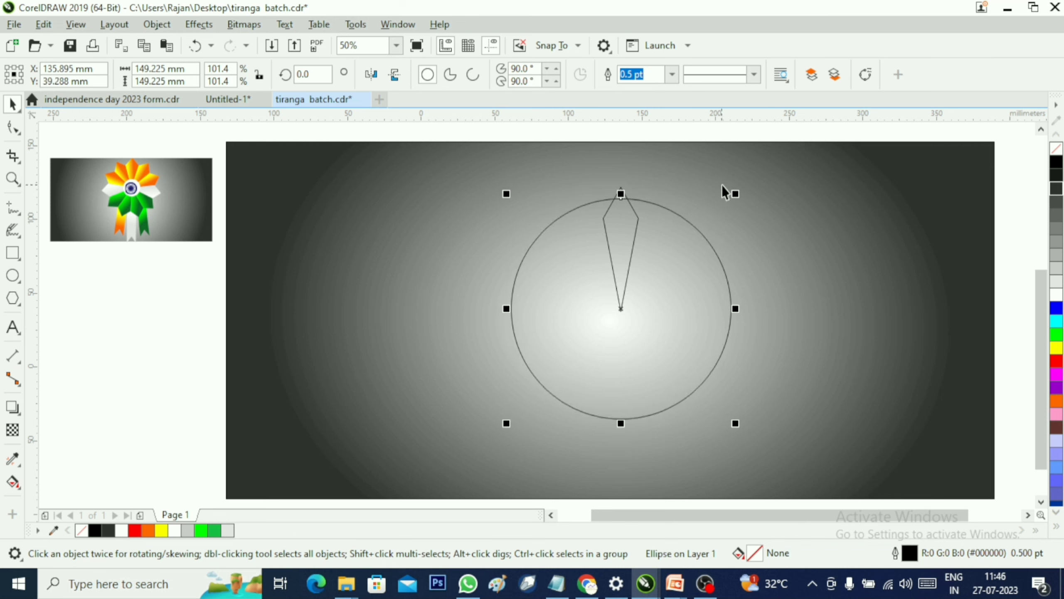
- Stretch the circle to about 157 x 156 mm so its top edge meets the kite's upper tip
mouse_move(736, 190)
mouse_down()
mouse_move(743, 174)
mouse_move(739, 187)
mouse_up()
drag(621, 194, 621, 184)
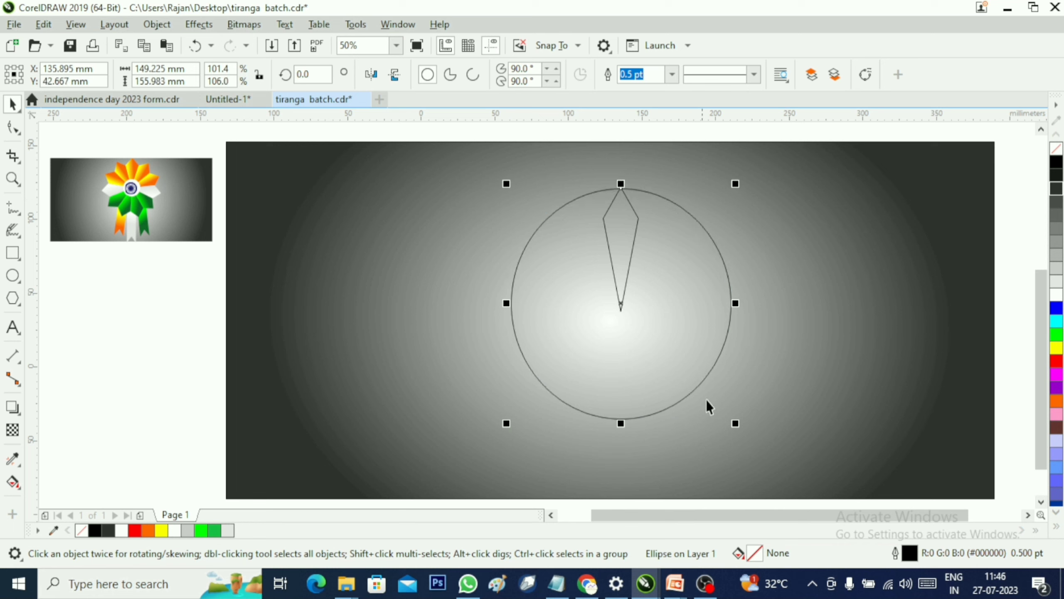
drag(508, 302, 499, 303)
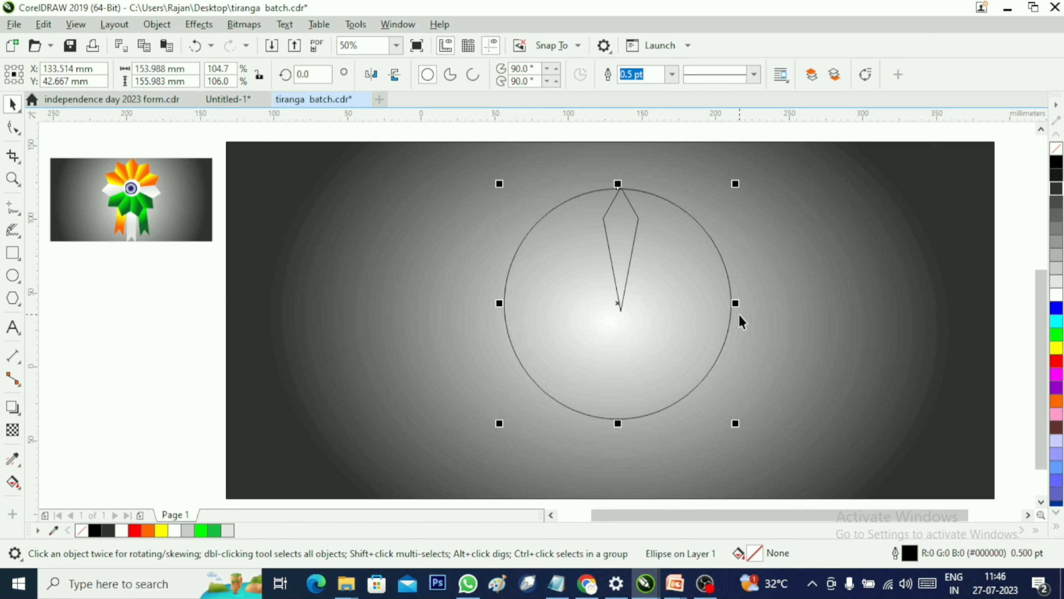
drag(736, 303, 741, 303)
click(523, 392)
click(625, 349)
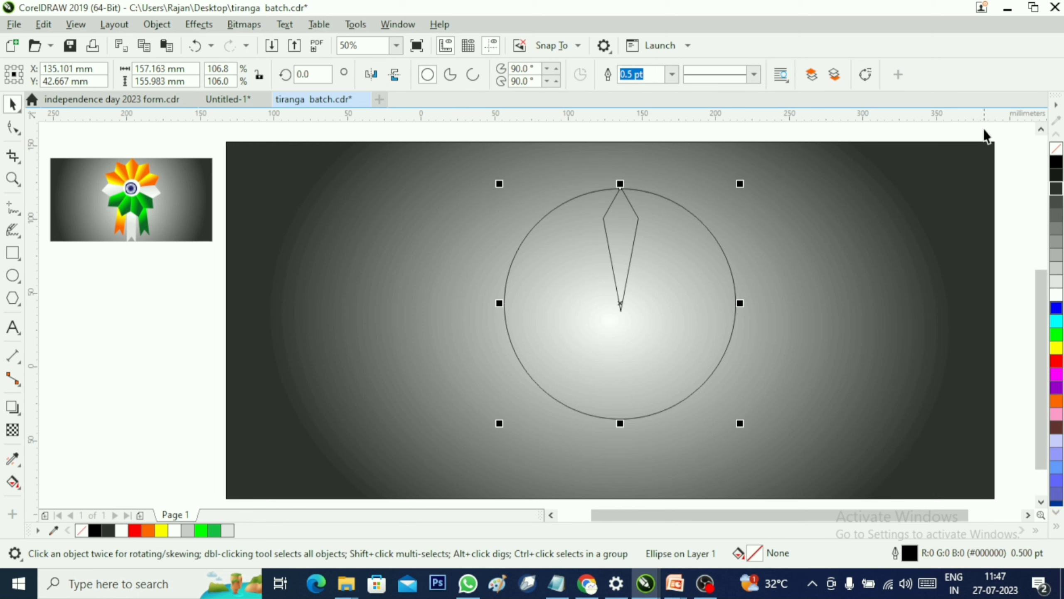
- Place horizontal and vertical guidelines through the circle's center and shorten the kite to about 79 mm high so its long tip ends at their intersection
drag(954, 141, 997, 306)
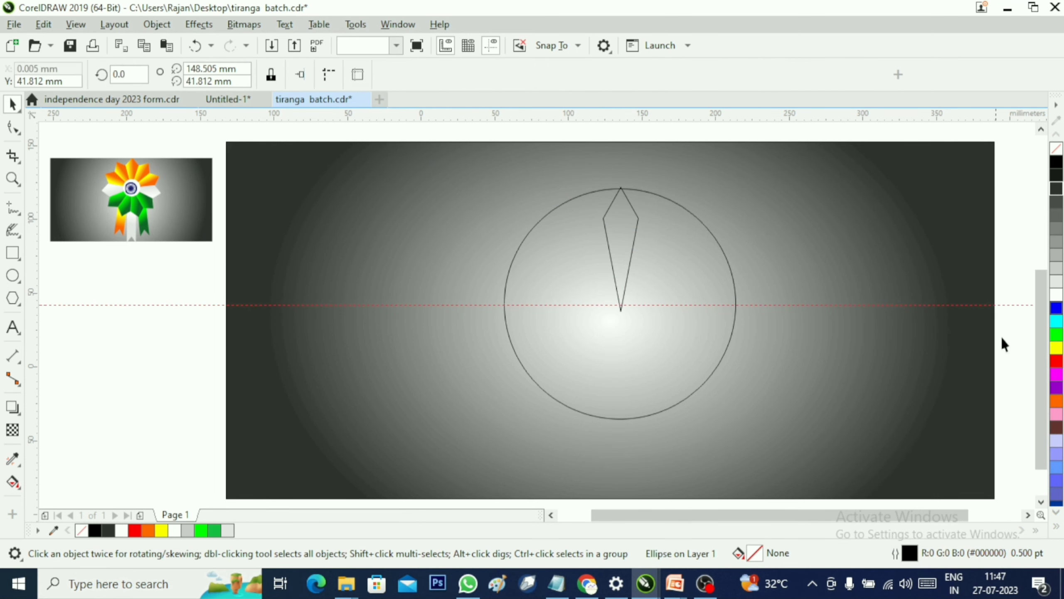
click(562, 404)
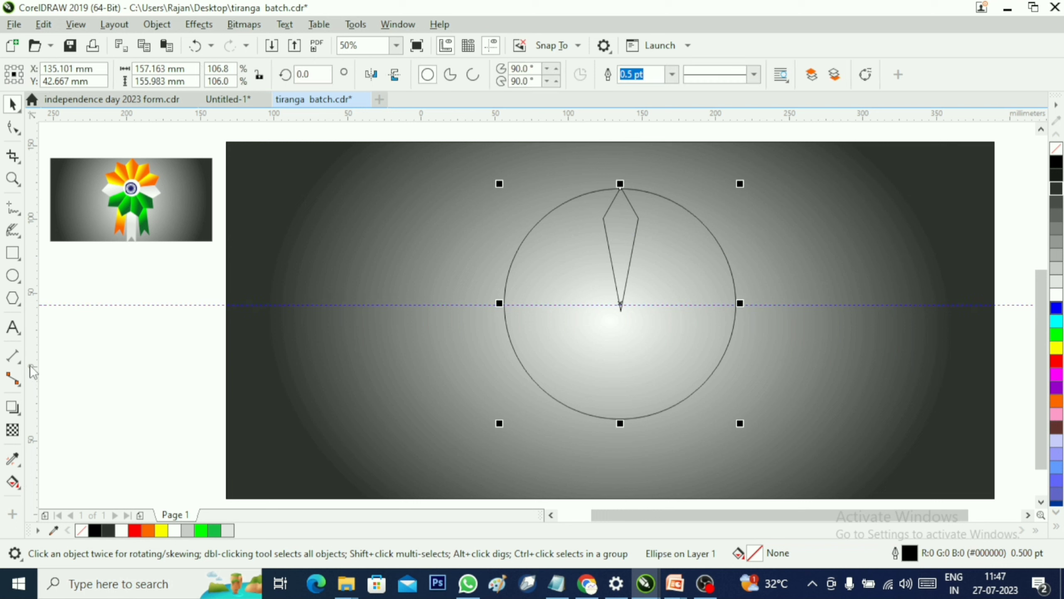
drag(34, 341, 621, 356)
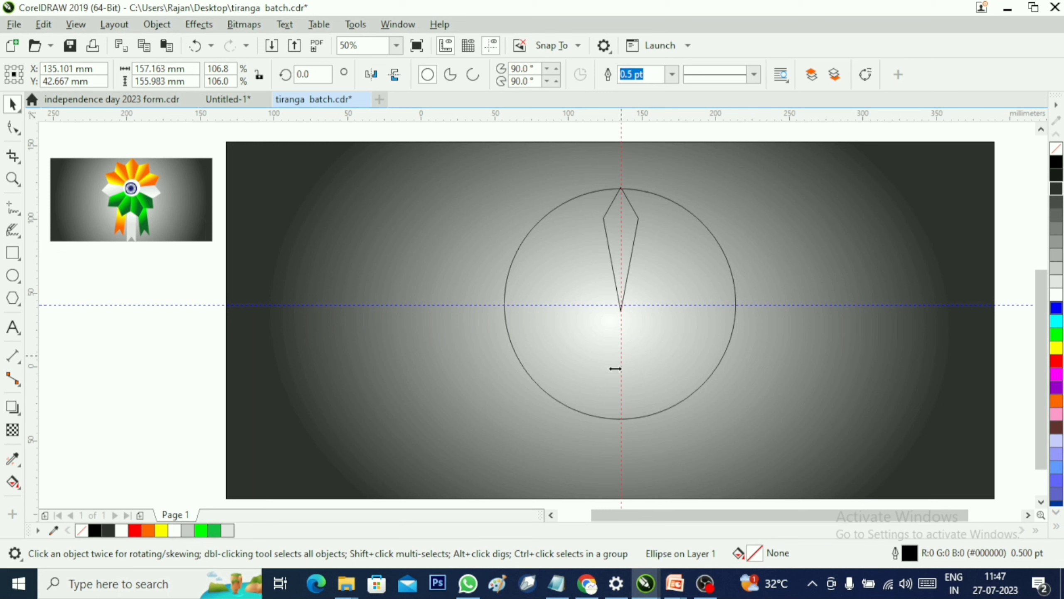
click(632, 227)
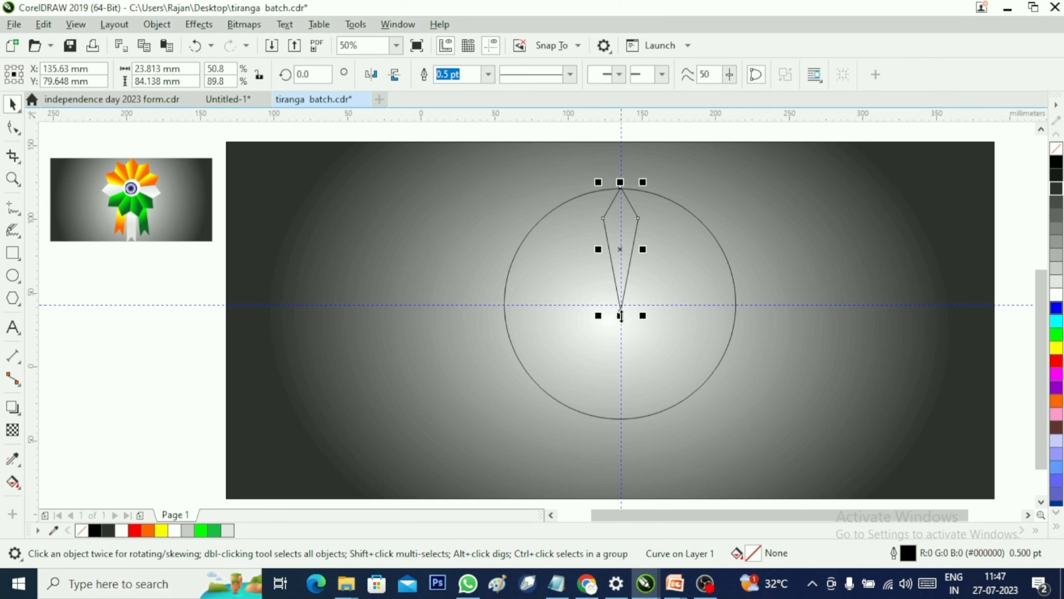
drag(621, 317, 621, 307)
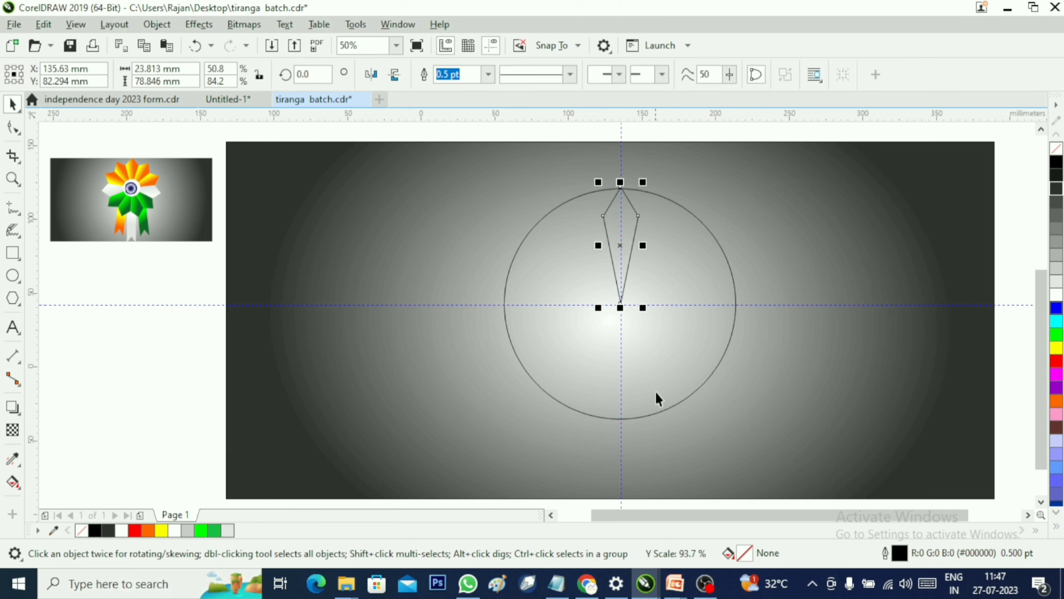
- Rotate a copy of the kite about 22° clockwise around the guidelines' intersection and repeat it 14 times to complete the ring of petals
click(620, 284)
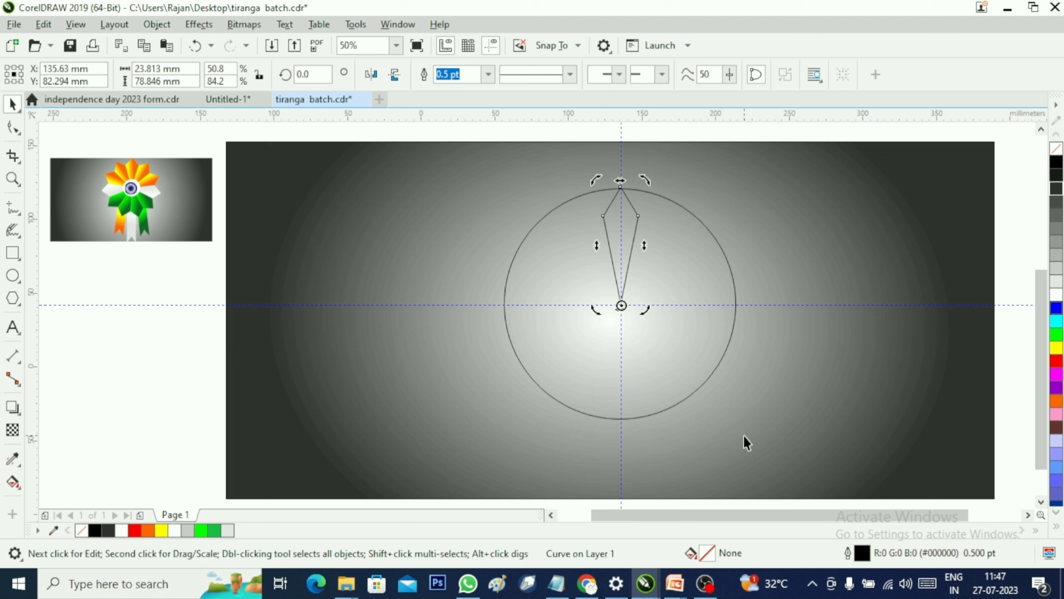
drag(645, 180, 673, 223)
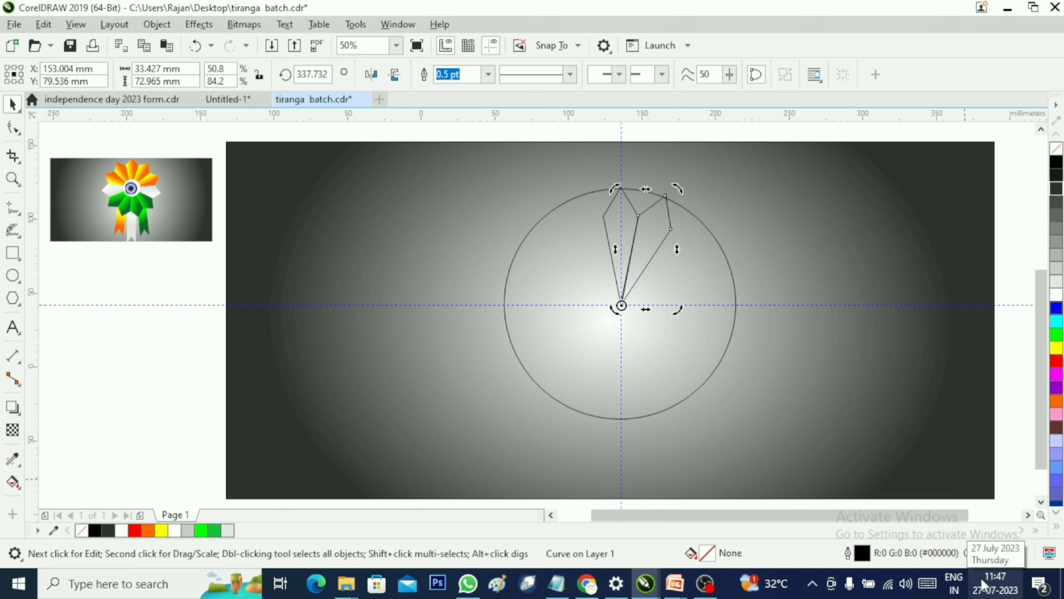
key(ctrl+r)
key(ctrl+r)
key(ctrl+r)
key(ctrl+r)
key(ctrl+r)
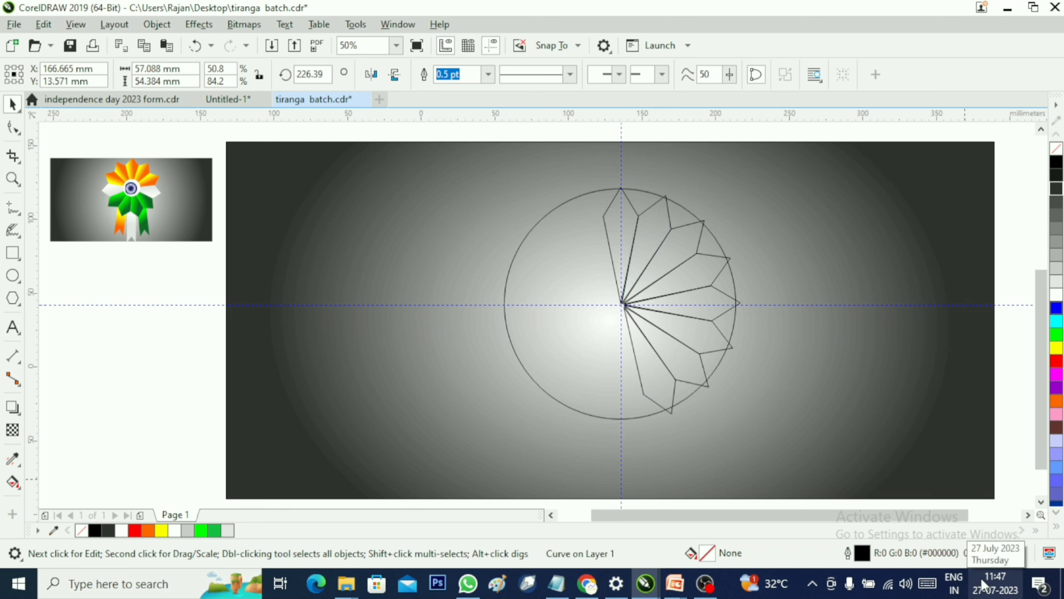
key(ctrl+r)
key(ctrl+r)
key(ctrl+r)
key(ctrl+r)
key(ctrl+r)
key(ctrl+r)
key(ctrl+r)
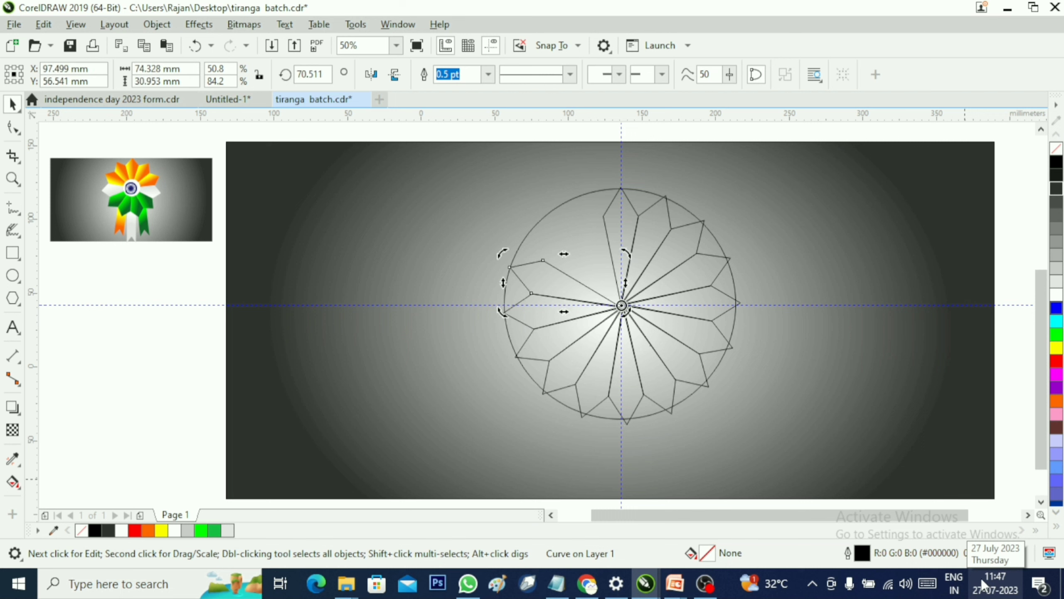
key(ctrl+r)
key(ctrl+r)
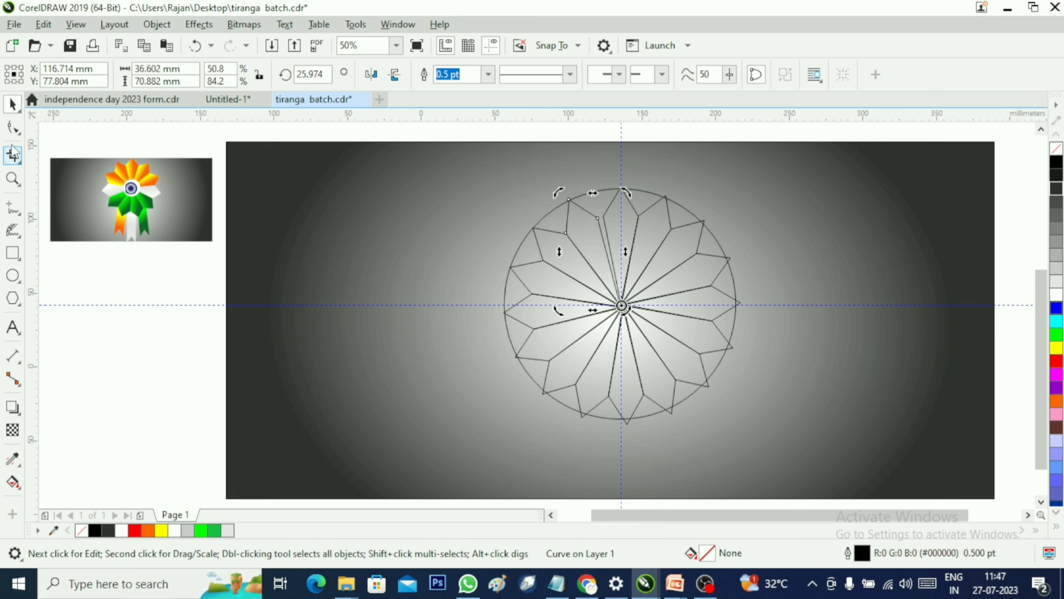
- Reshape the topmost petal by moving its left corner node outward to close the gap with the neighbouring petal
click(13, 127)
drag(596, 220, 602, 217)
click(610, 222)
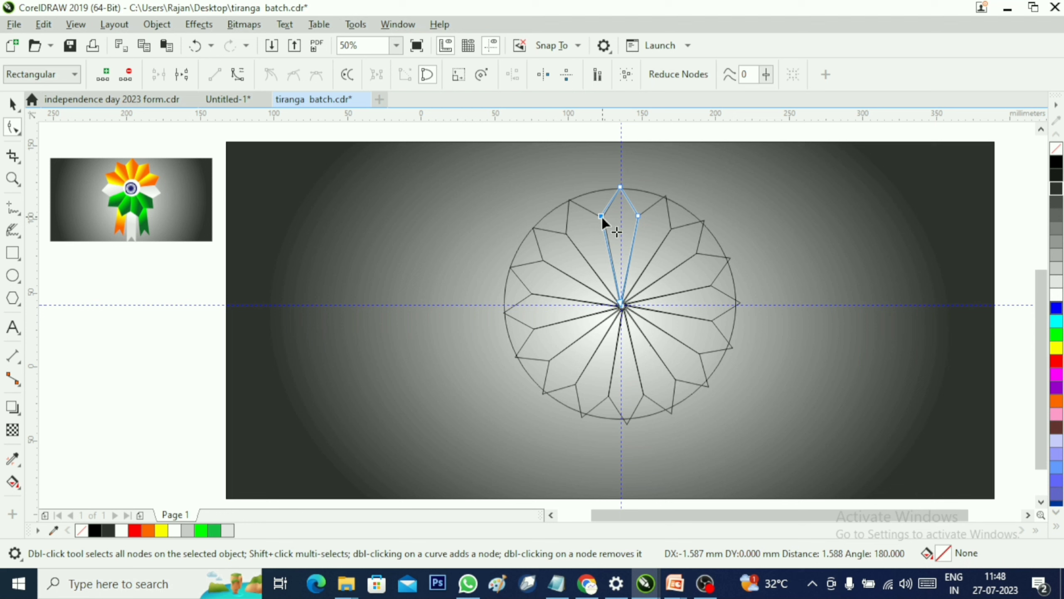
click(823, 248)
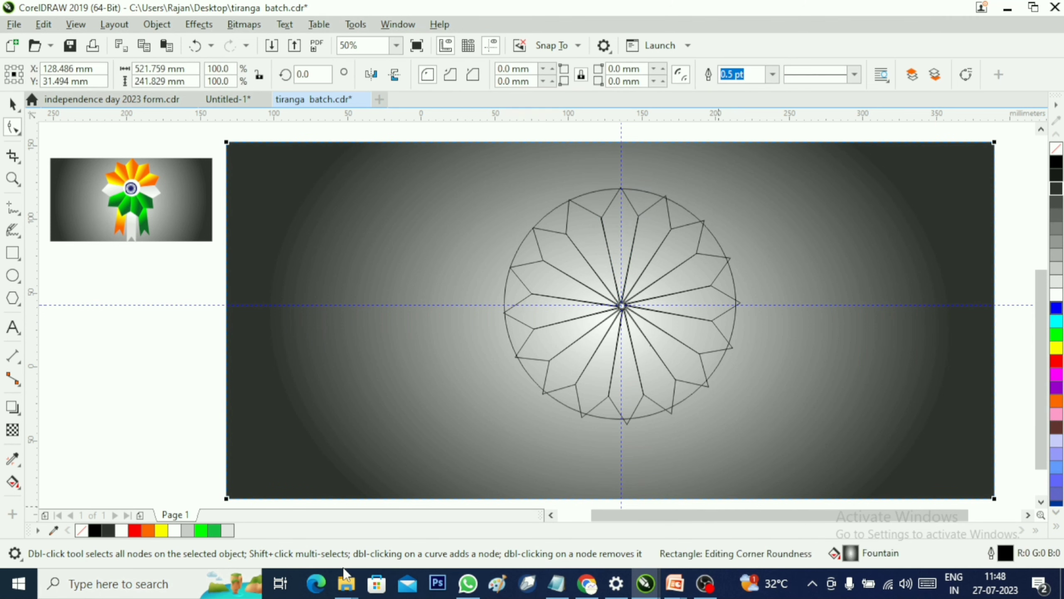
- Enlarge the guide circle to about 160 x 159 mm so it encloses all the petal tips
click(12, 104)
click(647, 420)
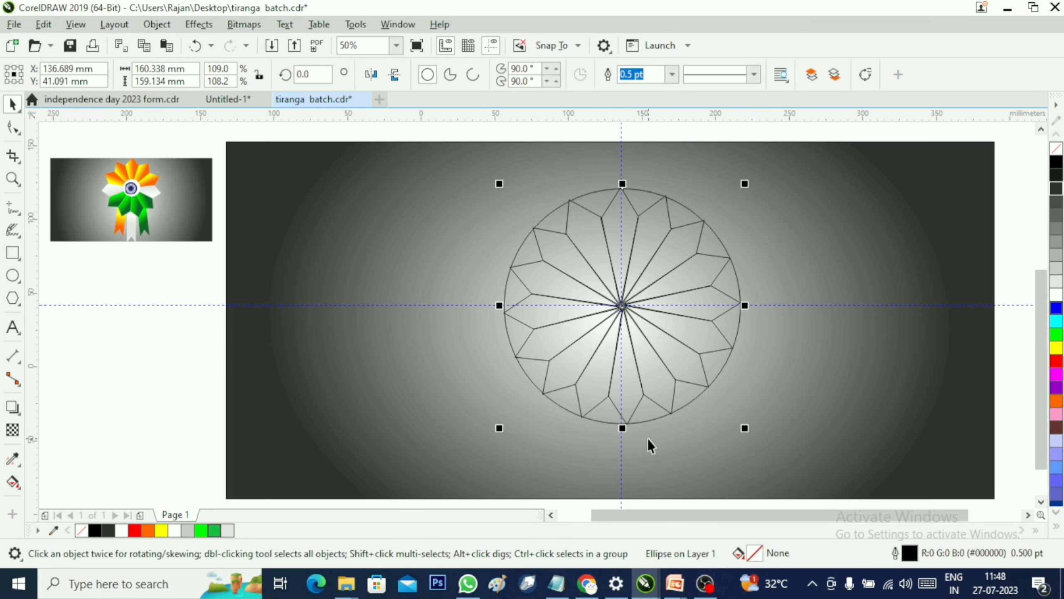
key(Escape)
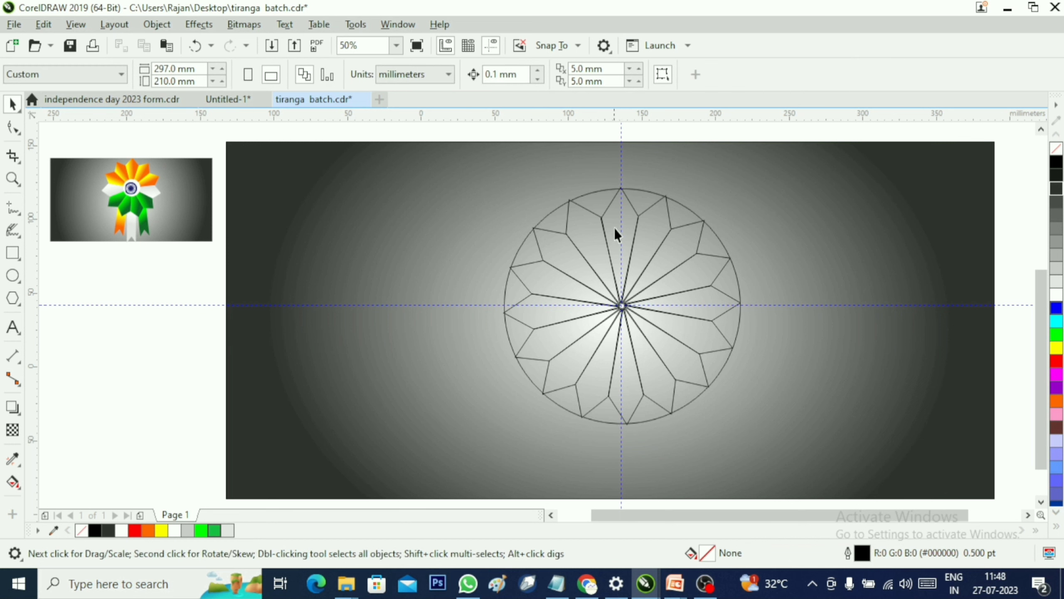
- Fill the topmost petal with orange (#FF6600) and activate the Interactive Fill tool for it
click(615, 230)
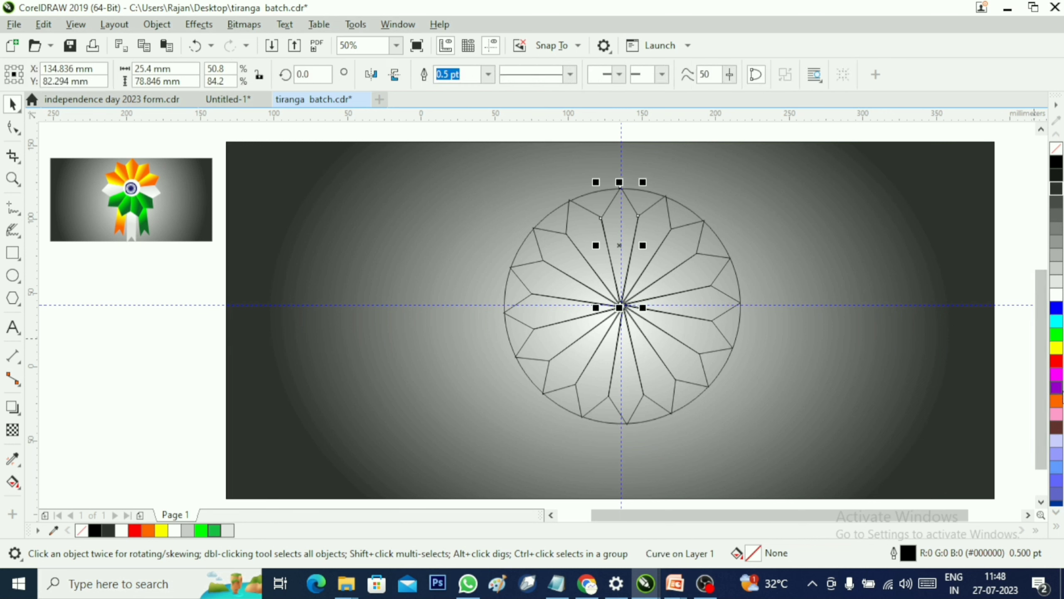
click(1056, 400)
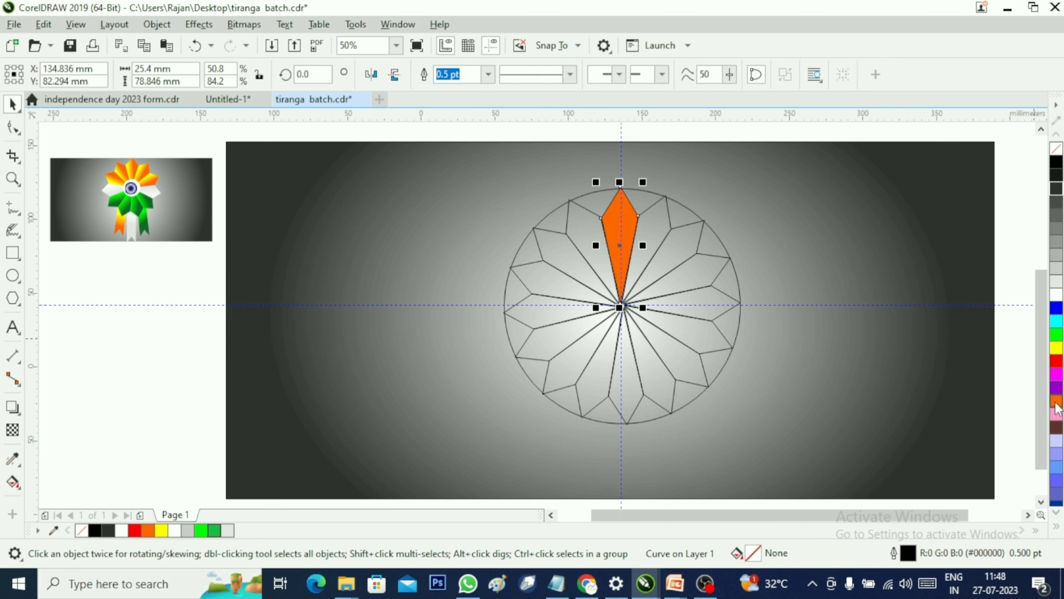
click(13, 482)
scroll(576, 251, up, 3)
scroll(705, 182, down, 2)
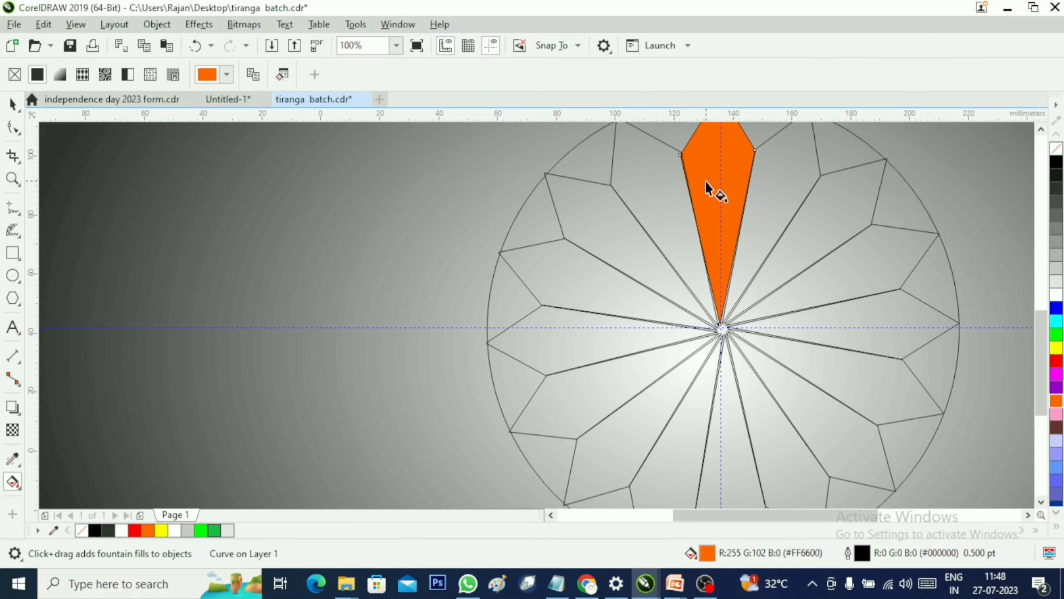
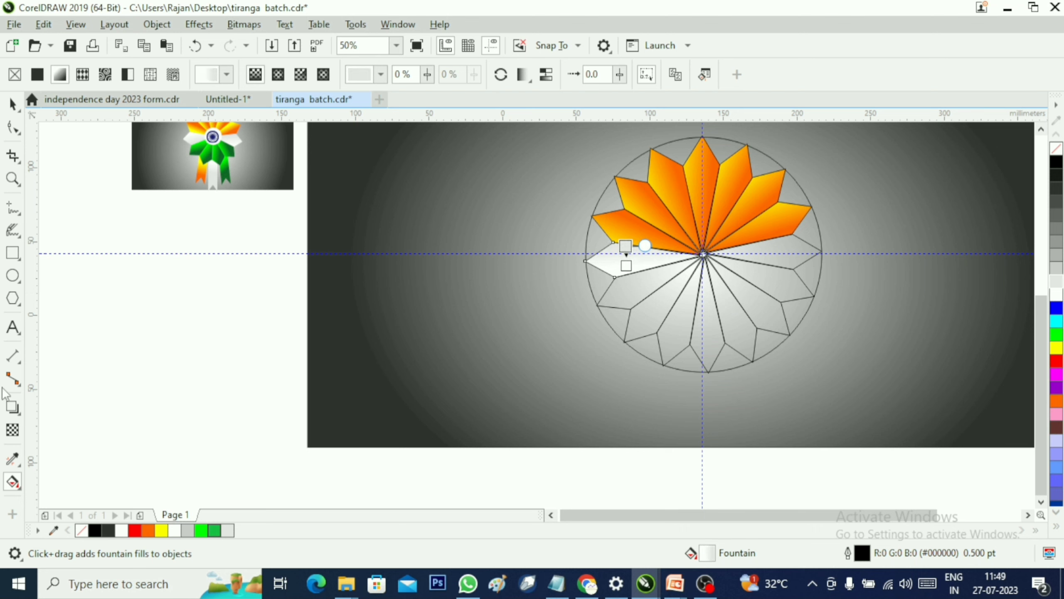
- Copy the left white petal's fountain fill to the two white-row petals on the right and the next two petals below it on the left
click(17, 459)
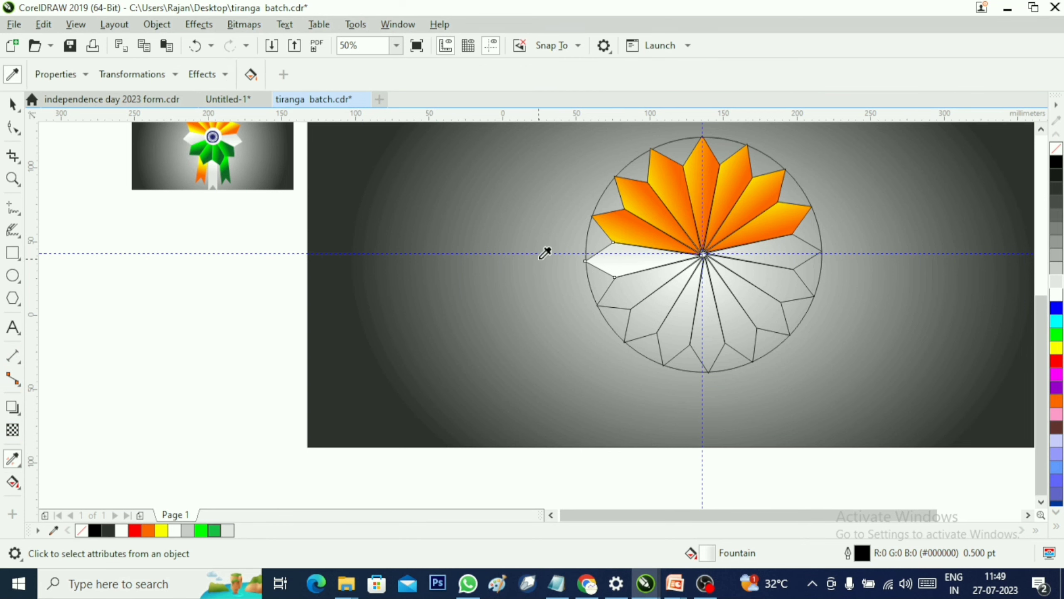
click(631, 264)
click(764, 260)
click(756, 275)
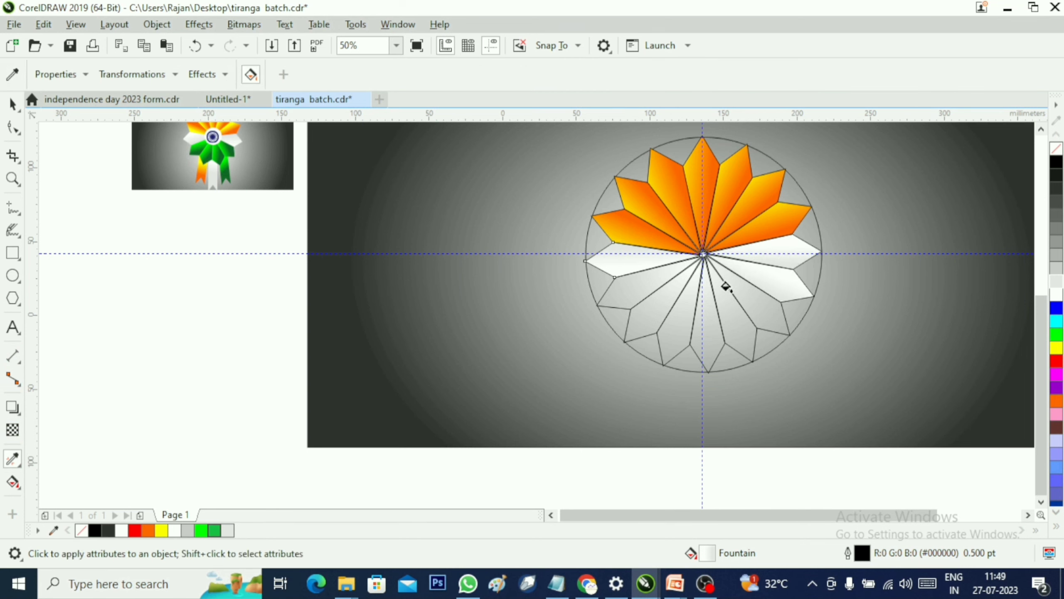
click(638, 287)
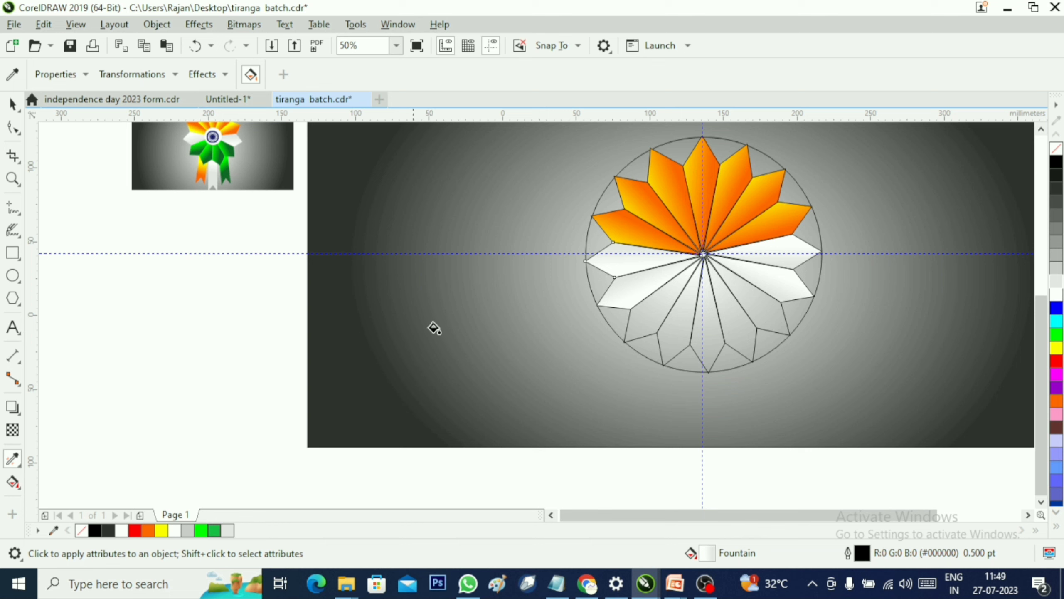
click(647, 321)
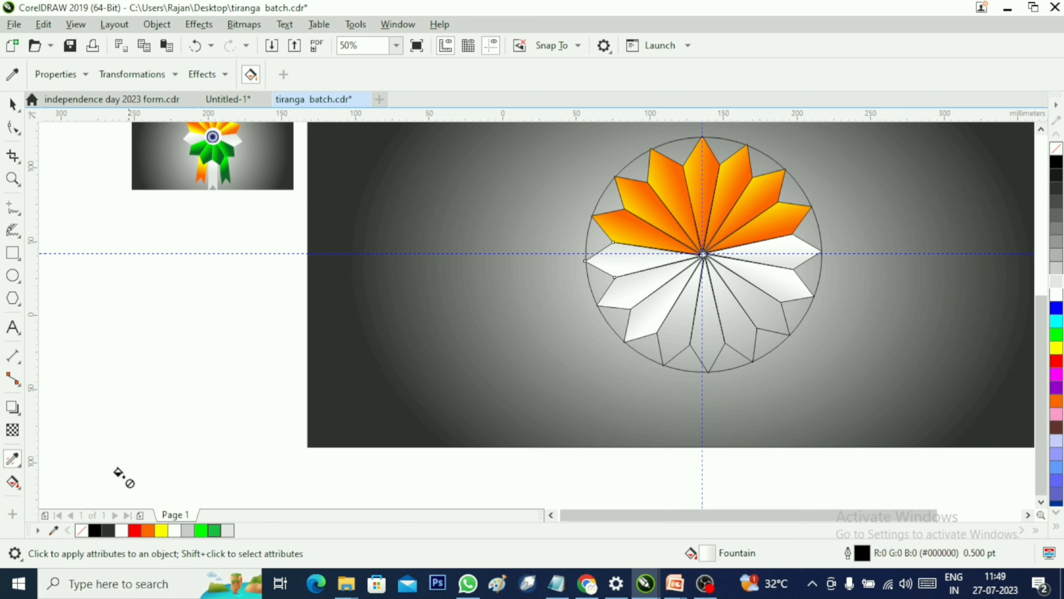
- Recolor the fountain fill of the third petal below the orange ones on the left, running from bright green to dark green
click(13, 481)
click(646, 309)
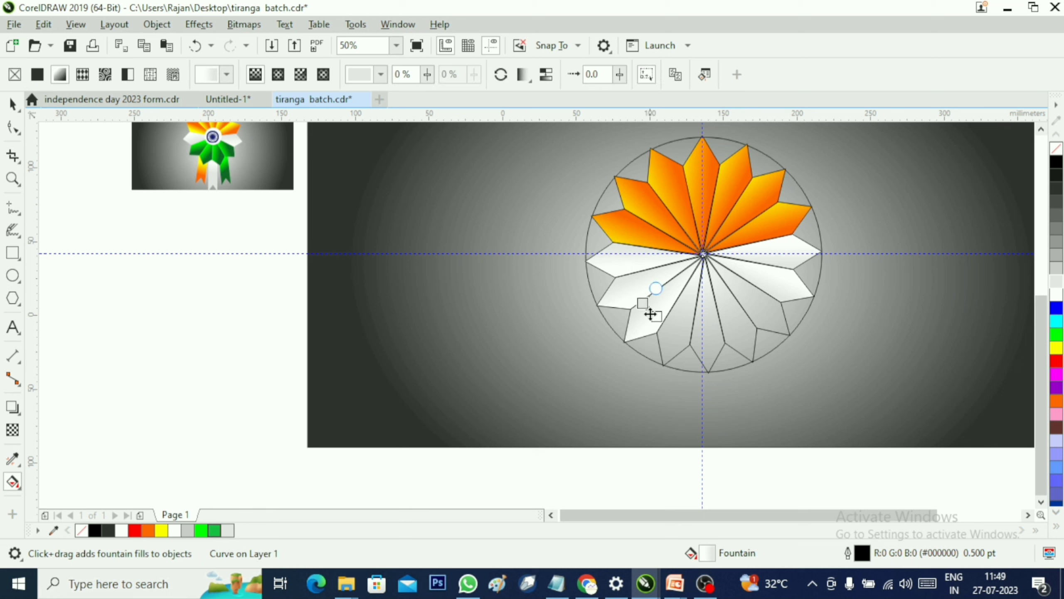
click(656, 317)
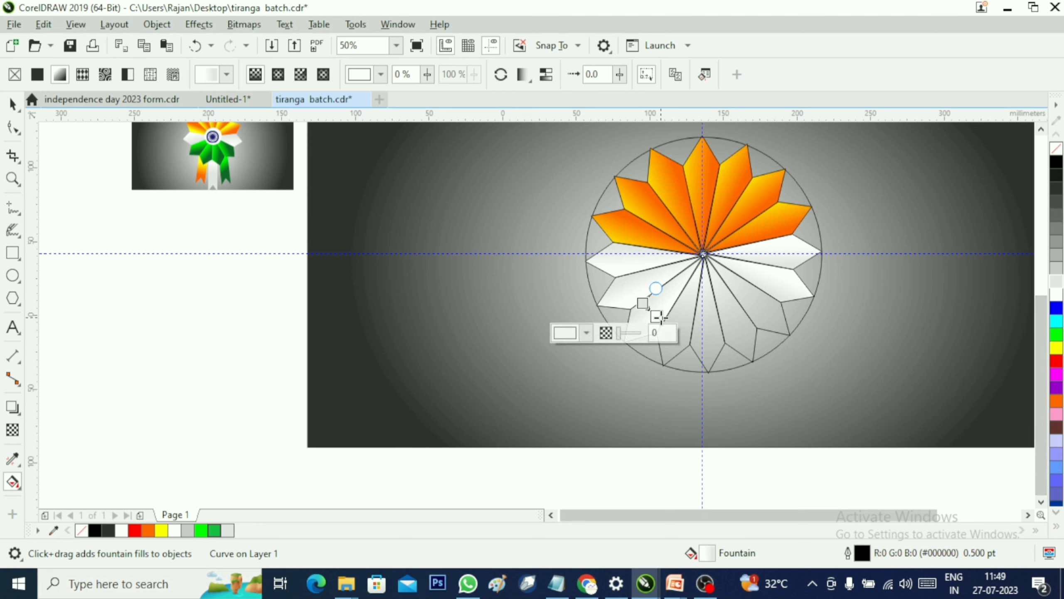
click(380, 74)
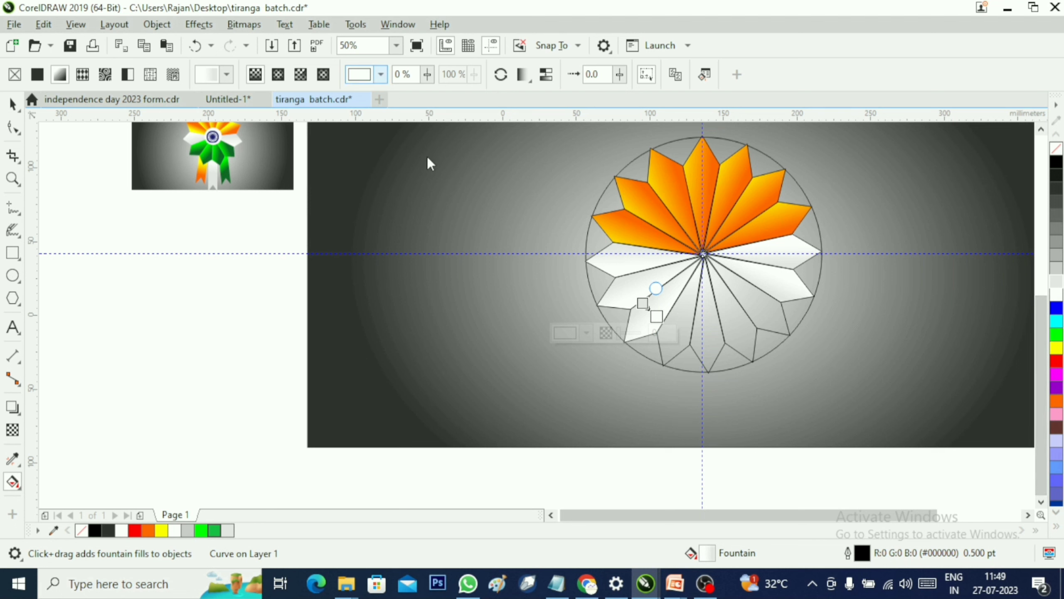
click(388, 271)
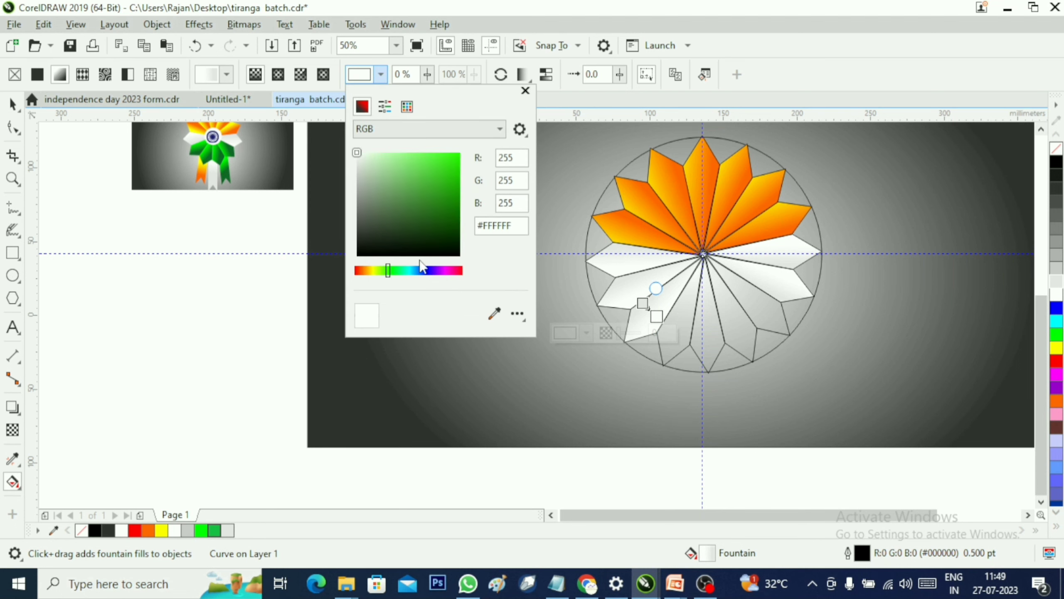
click(456, 205)
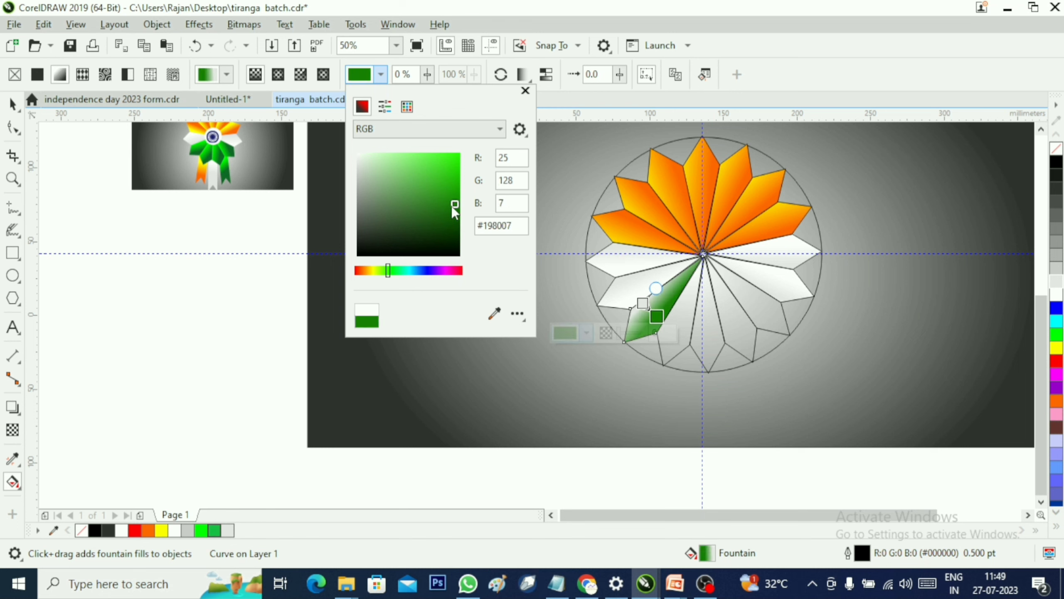
click(448, 205)
click(526, 91)
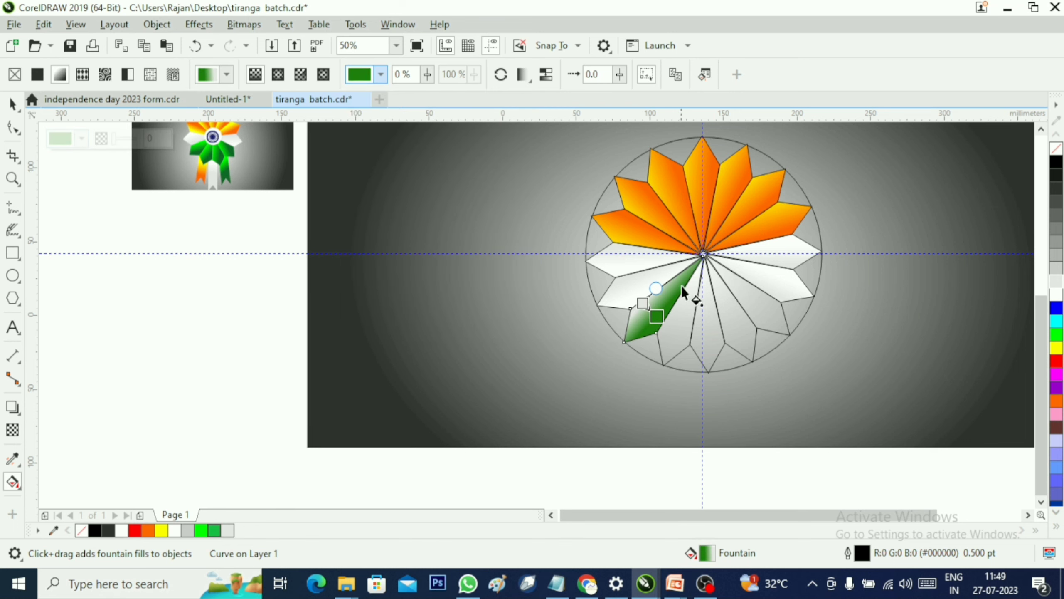
click(642, 302)
click(1057, 335)
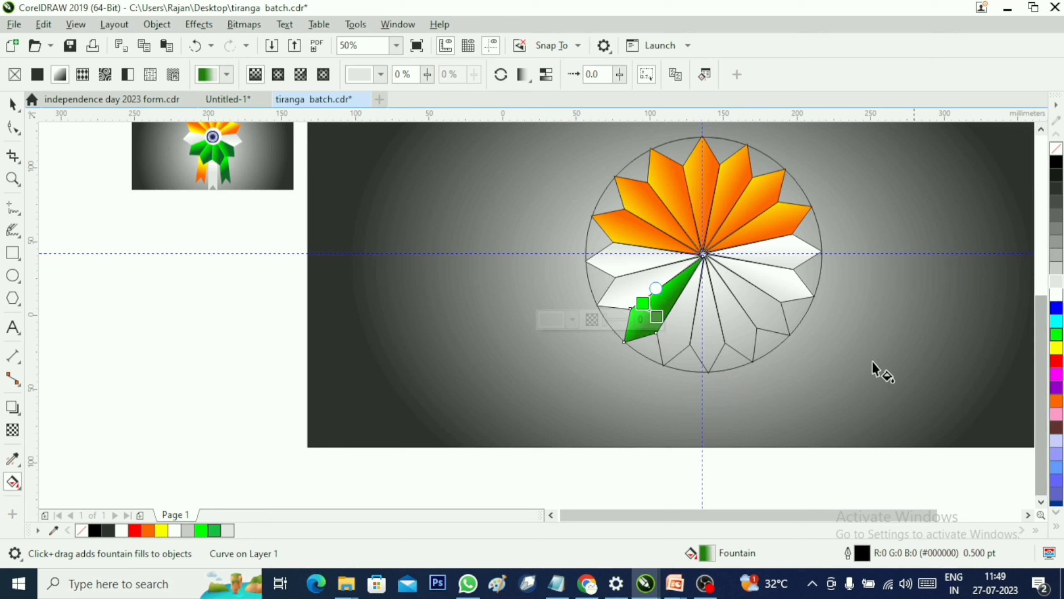
- Redirect the green petal's fountain fill so bright green lies toward the badge centre and dark green at the outer tip
drag(656, 319, 640, 326)
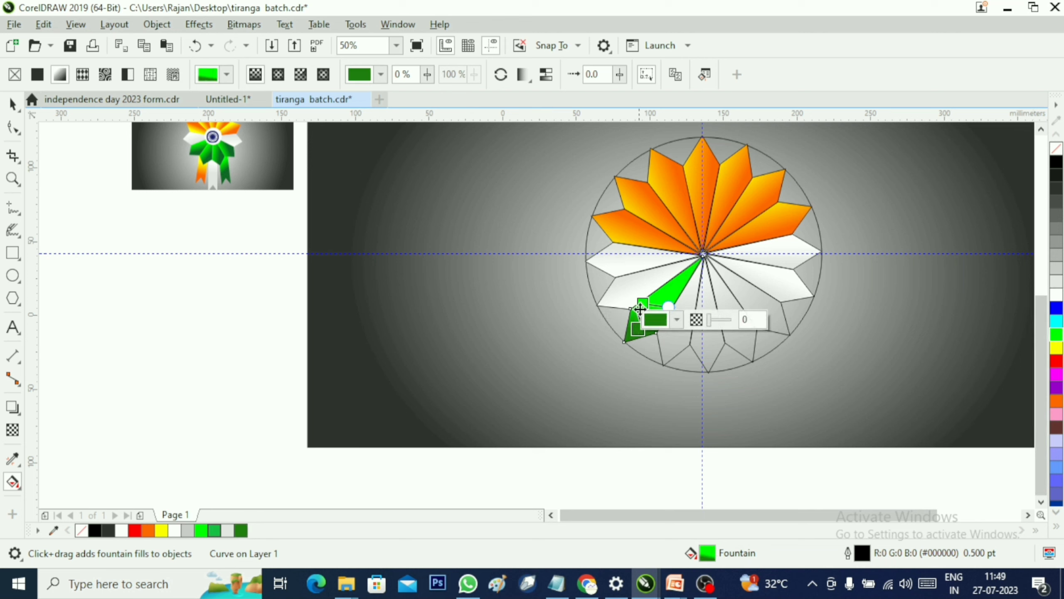
click(672, 296)
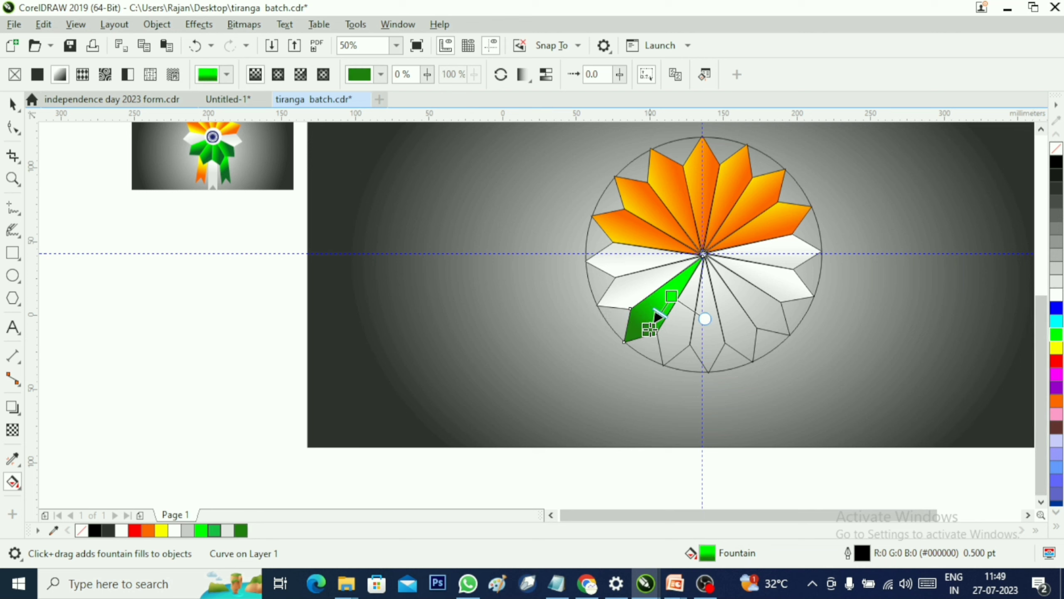
click(672, 294)
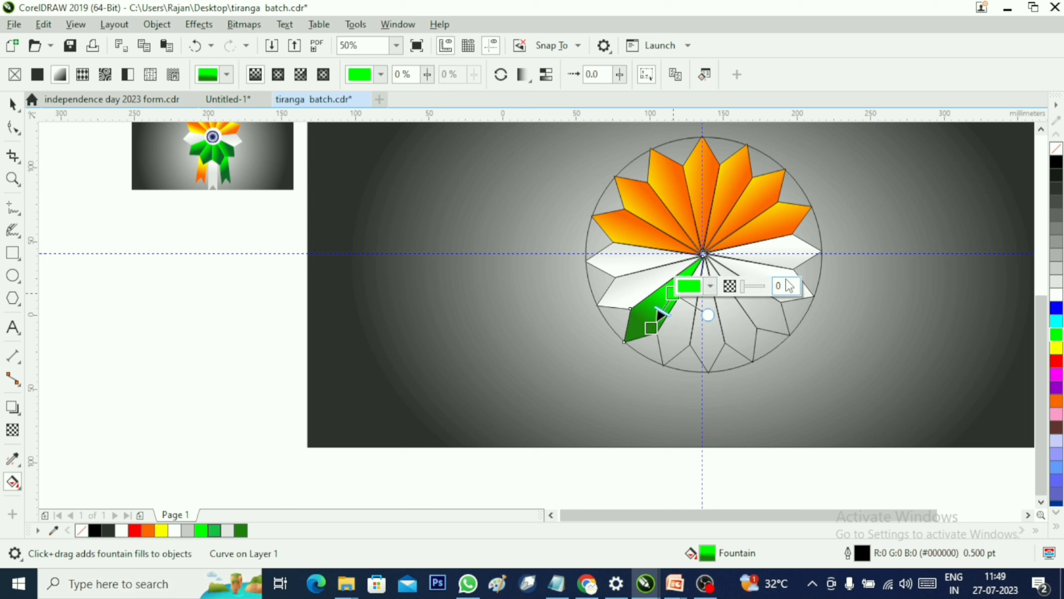
- Copy the green petal's fountain fill onto the four remaining unfilled petals with the Attributes Eyedropper
click(13, 458)
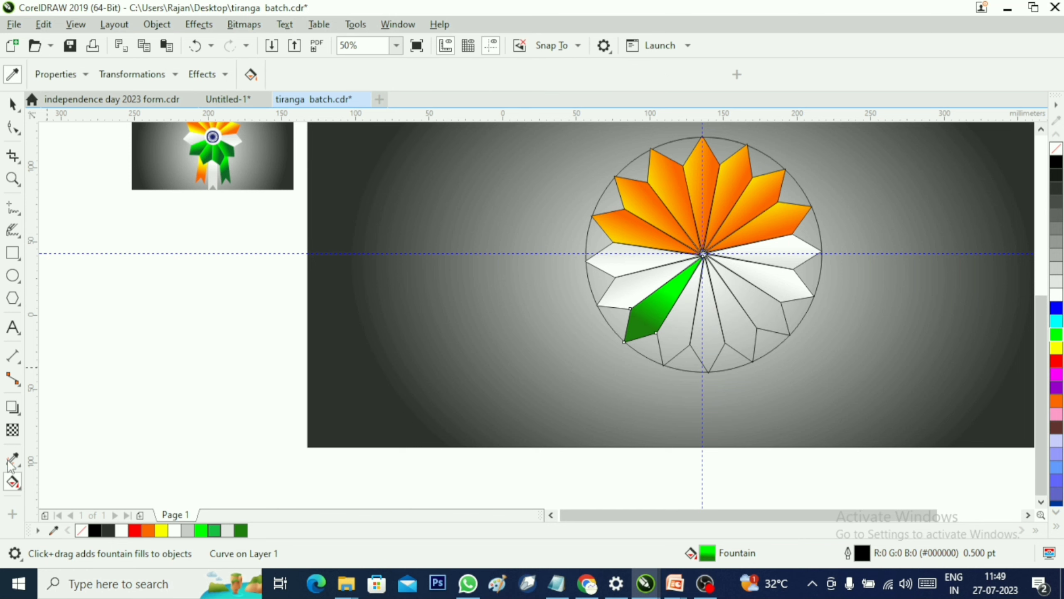
click(650, 312)
click(672, 321)
click(707, 314)
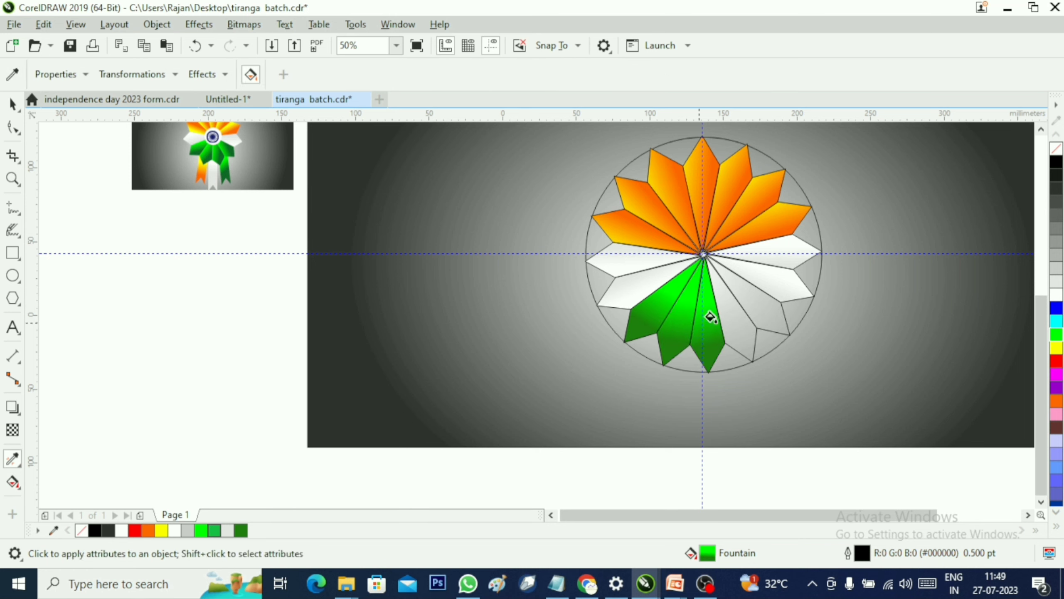
click(736, 295)
click(754, 292)
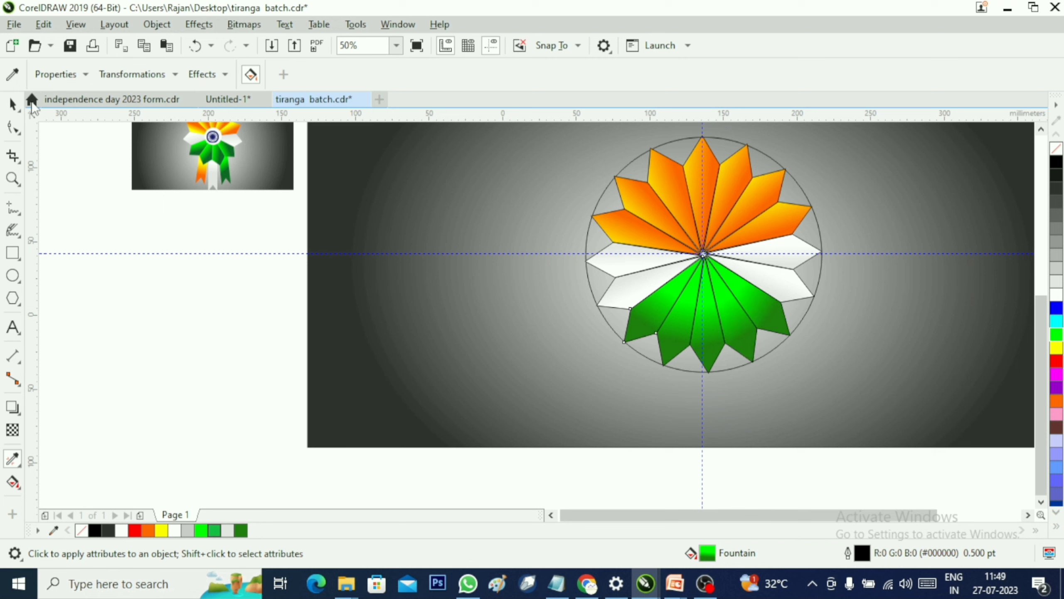
- Shrink the guide circle about its centre to about 53 mm and fill it with white
click(13, 104)
click(672, 313)
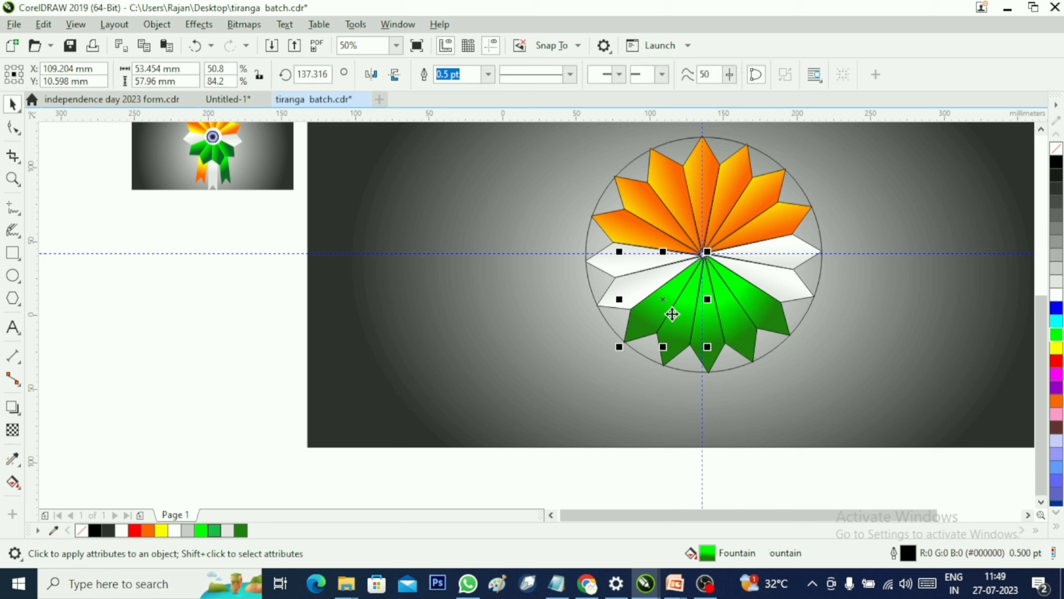
click(817, 223)
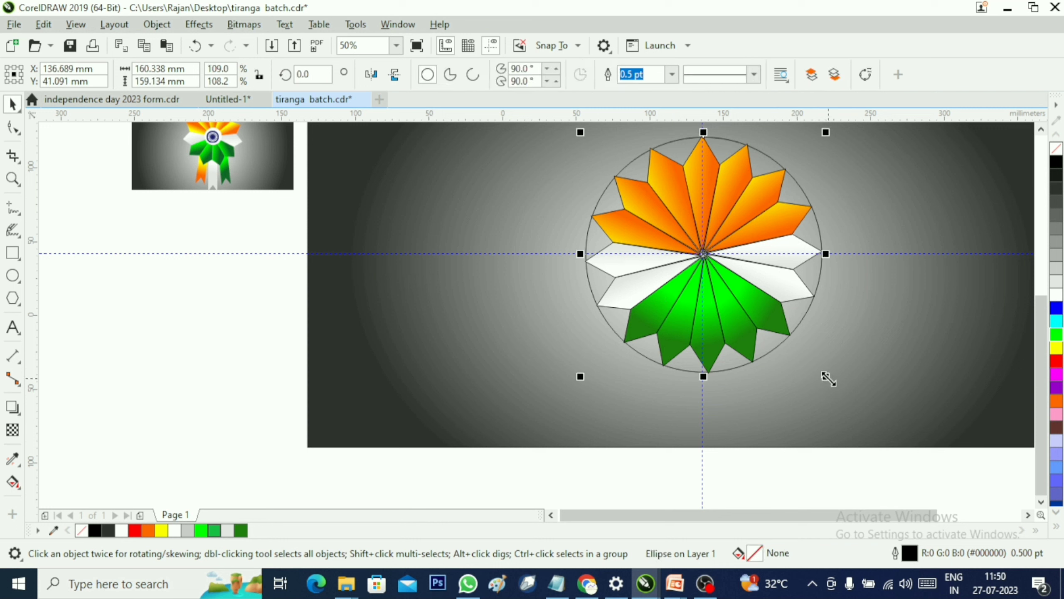
drag(825, 378, 745, 318)
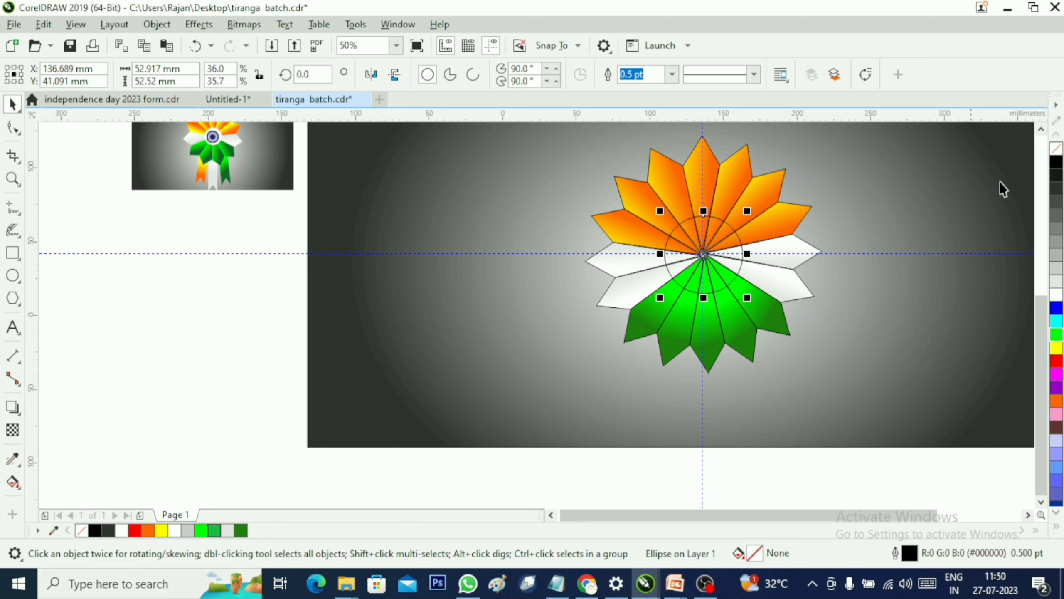
click(1056, 296)
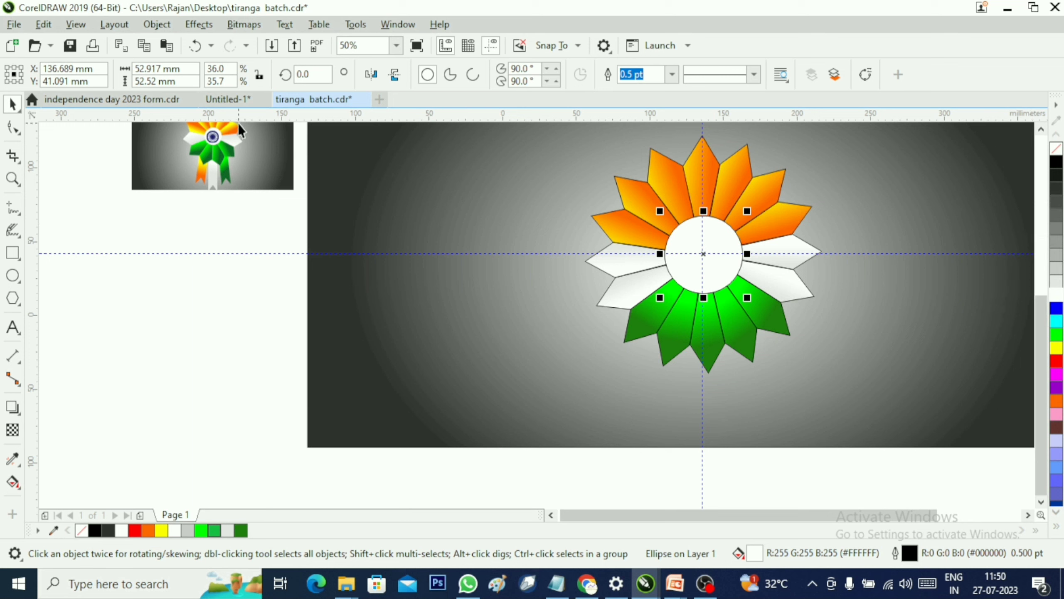
- Import the "ashok chakra" image beside the badge and scale it down to about 29 mm
key(ctrl+i)
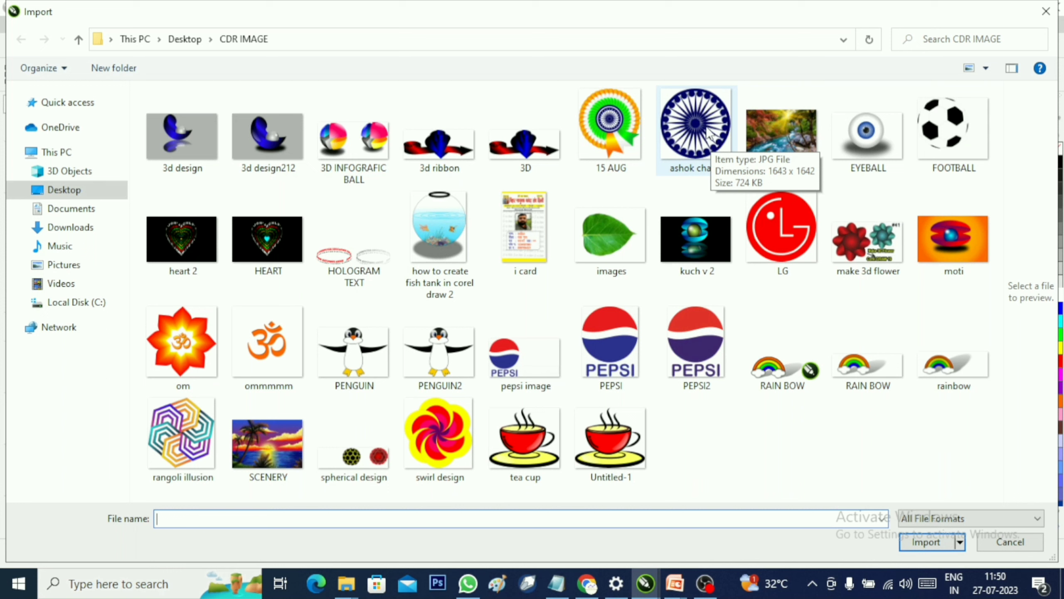
click(705, 125)
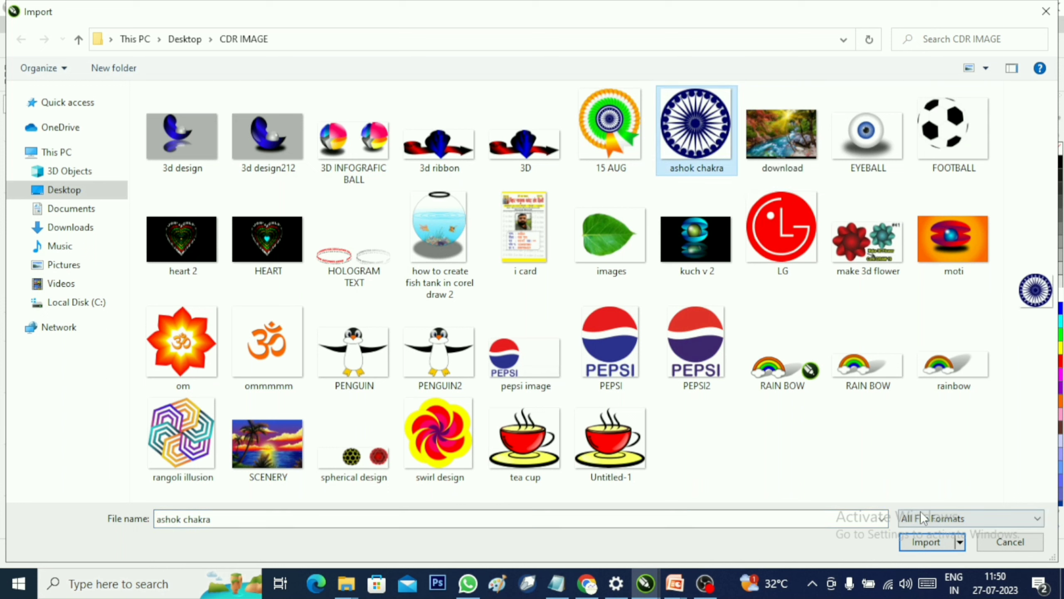
click(929, 547)
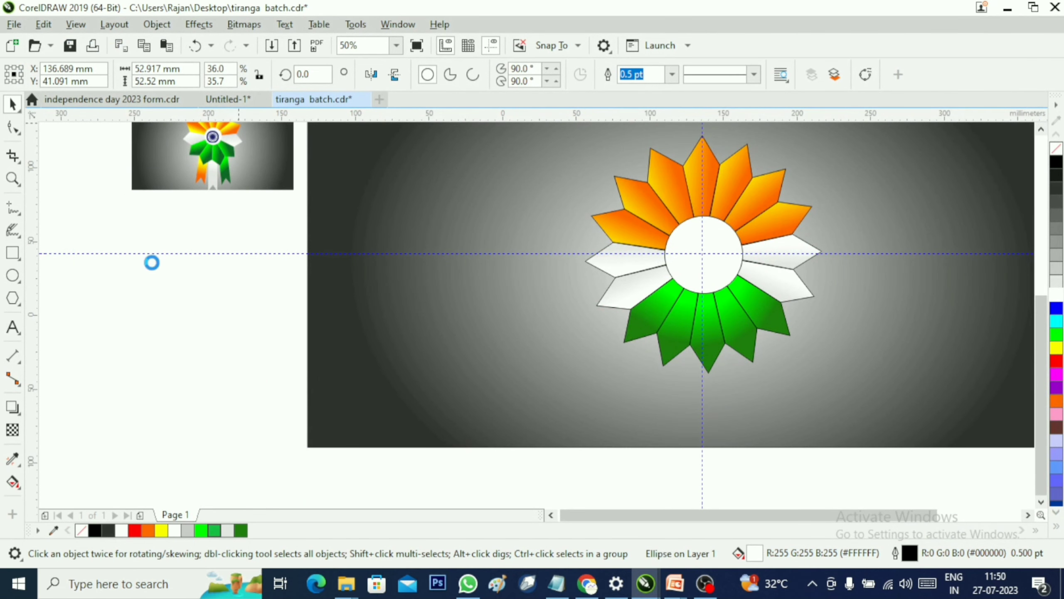
click(140, 258)
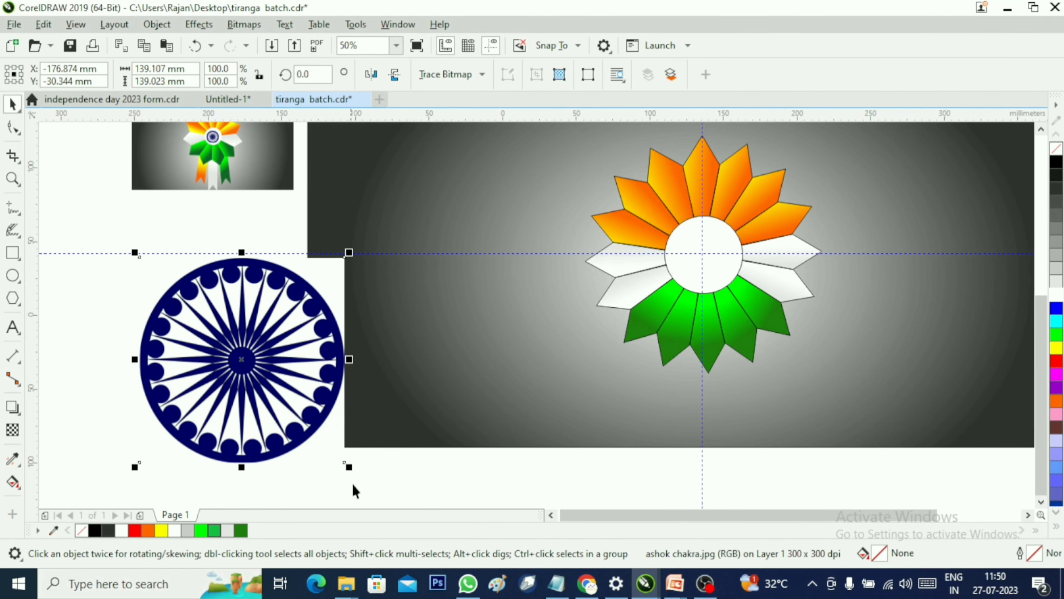
drag(353, 469, 372, 301)
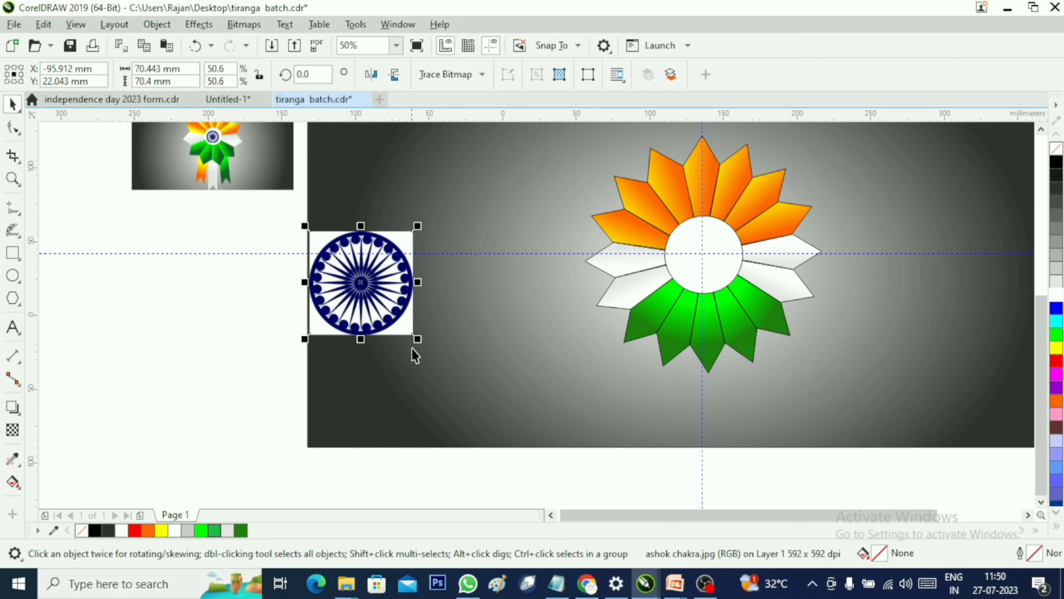
drag(418, 339, 385, 307)
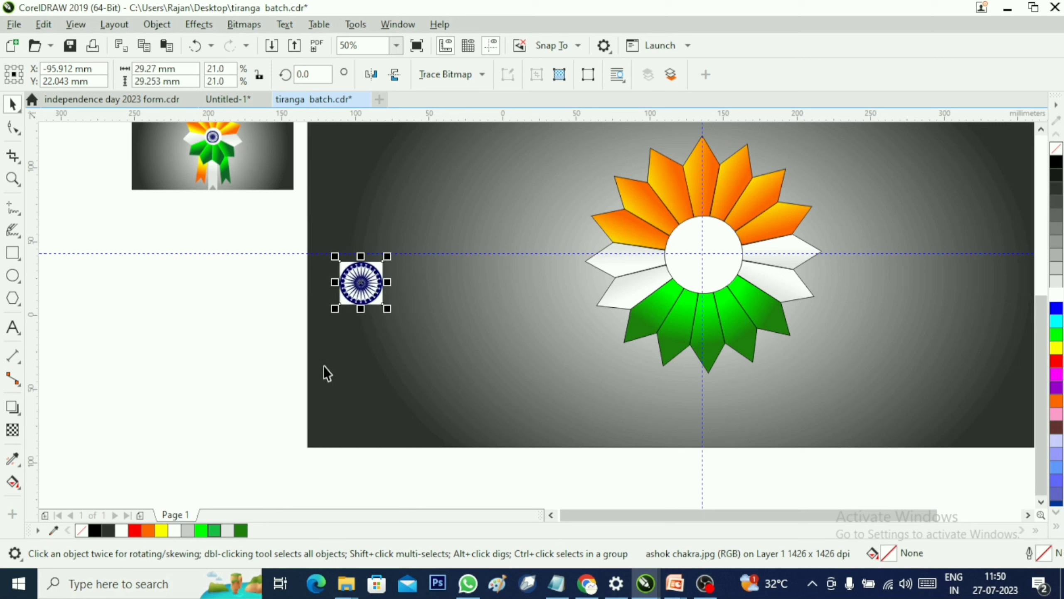
- Align the chakra image horizontally and vertically to the centre of the white circle
shift+click(689, 242)
key(e)
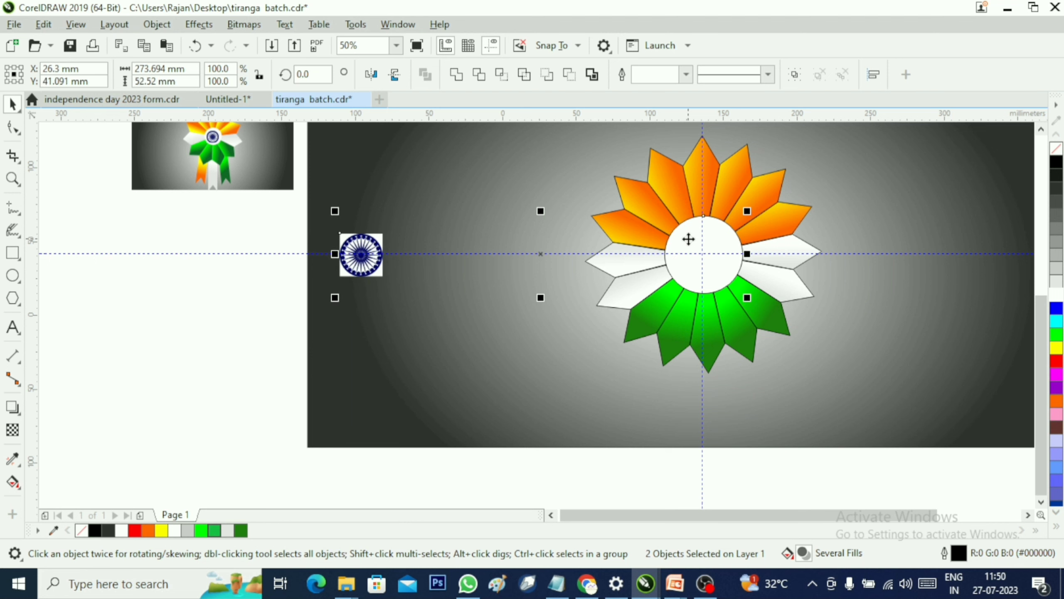
key(s)
key(c)
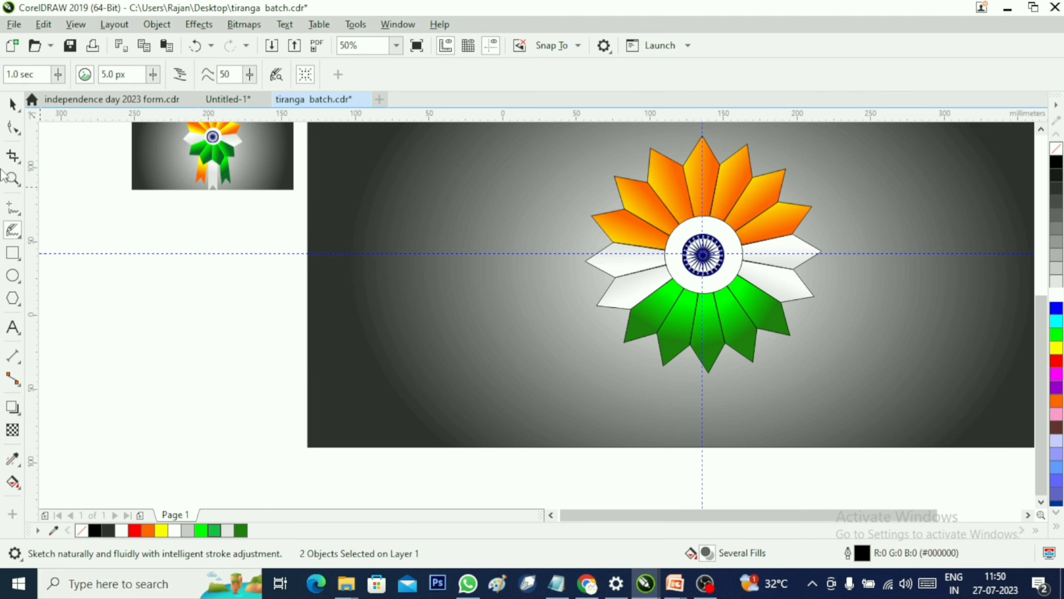
click(12, 104)
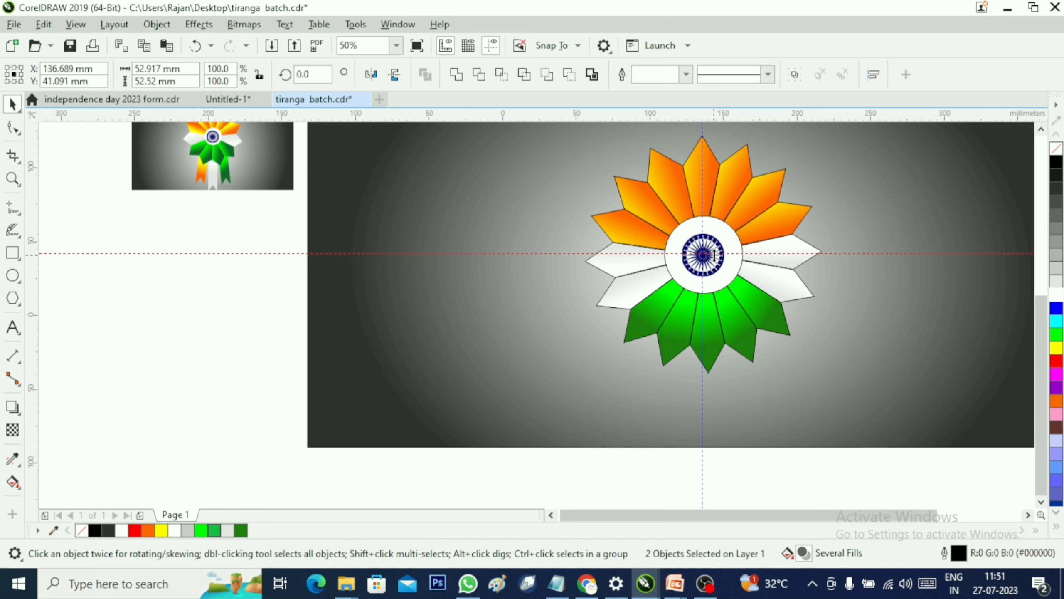
- Enlarge the chakra image about its centre so it fills most of the white circle
click(709, 253)
click(703, 246)
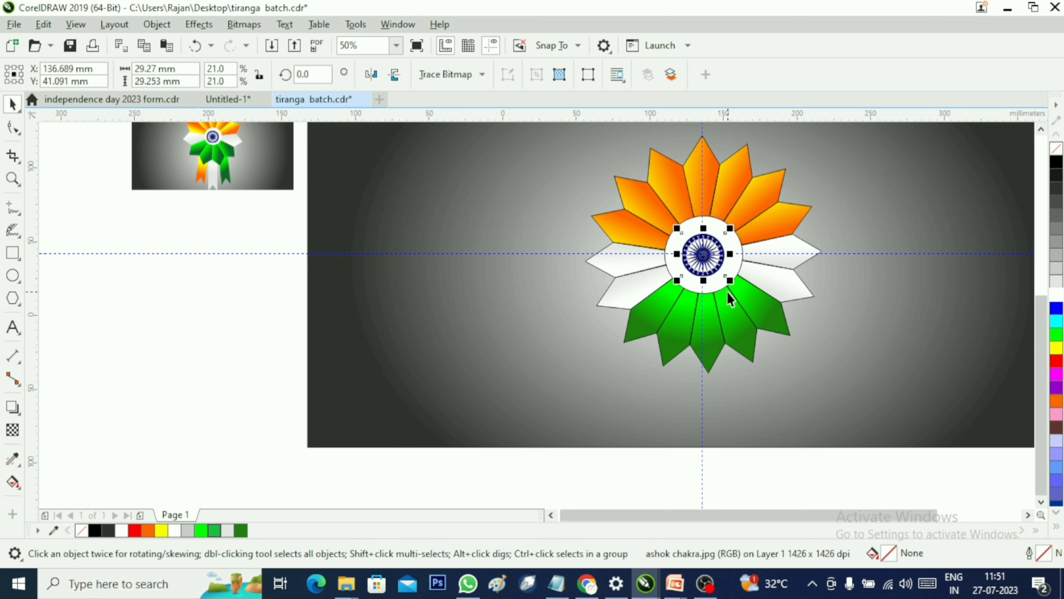
drag(730, 280, 737, 291)
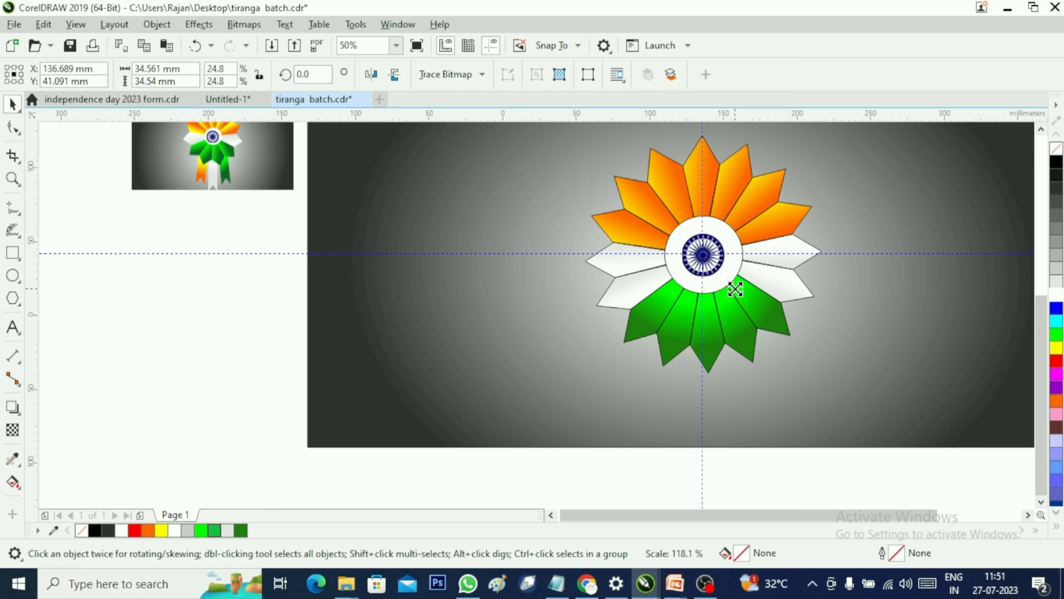
click(737, 318)
click(719, 278)
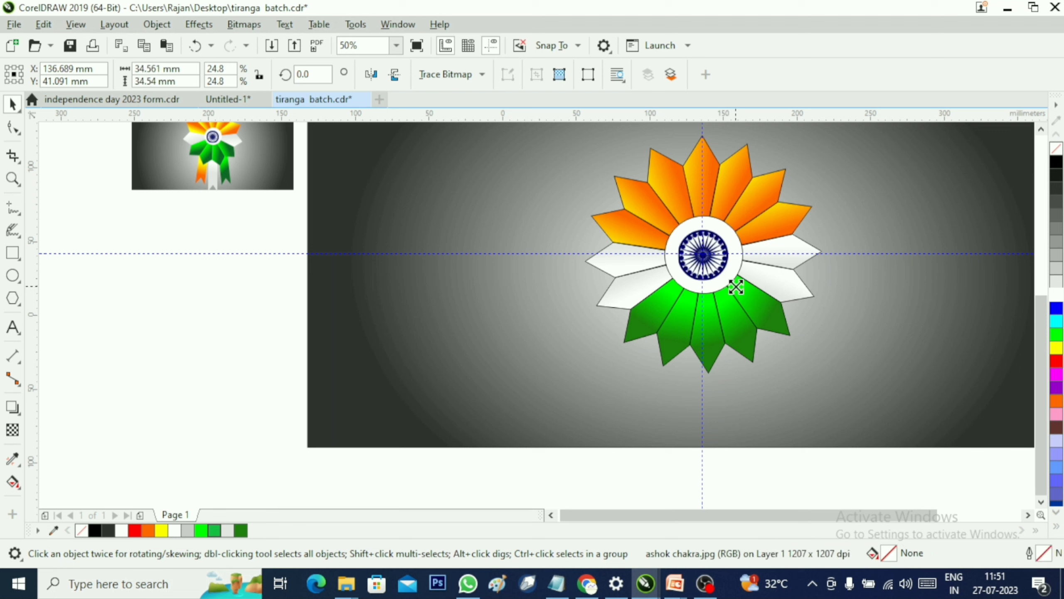
drag(731, 286, 740, 292)
click(750, 339)
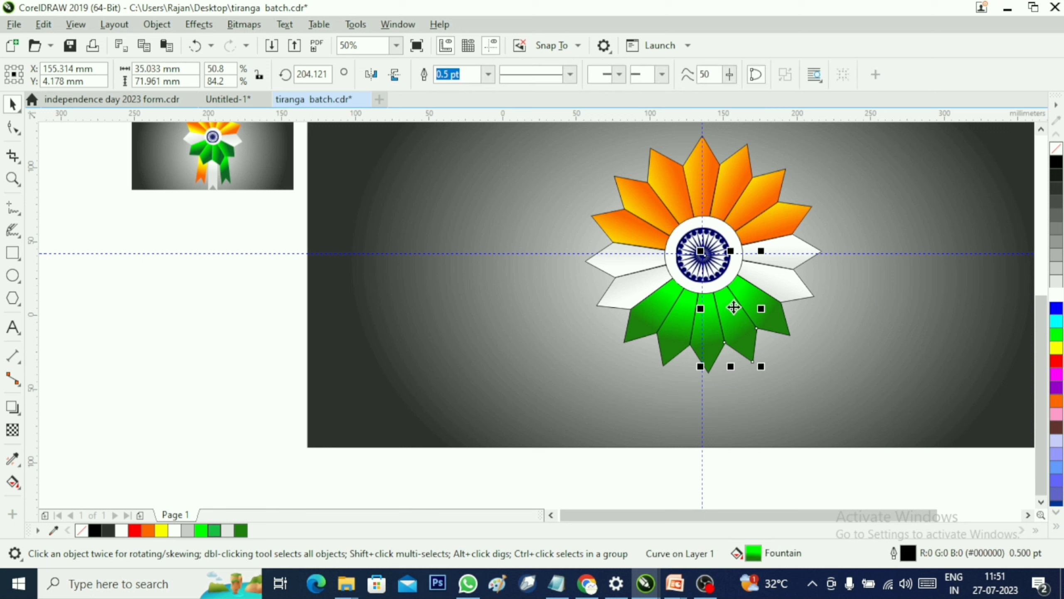
click(895, 359)
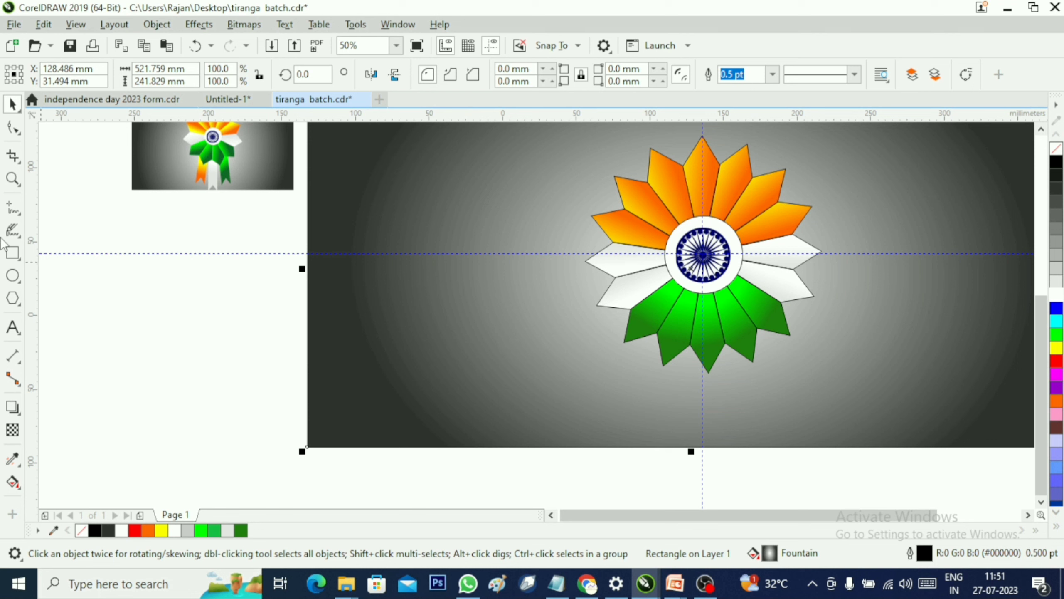
- Draw a narrow vertical rectangle about 19 x 99 mm hanging from the lowest green petal and convert it to curves
click(13, 254)
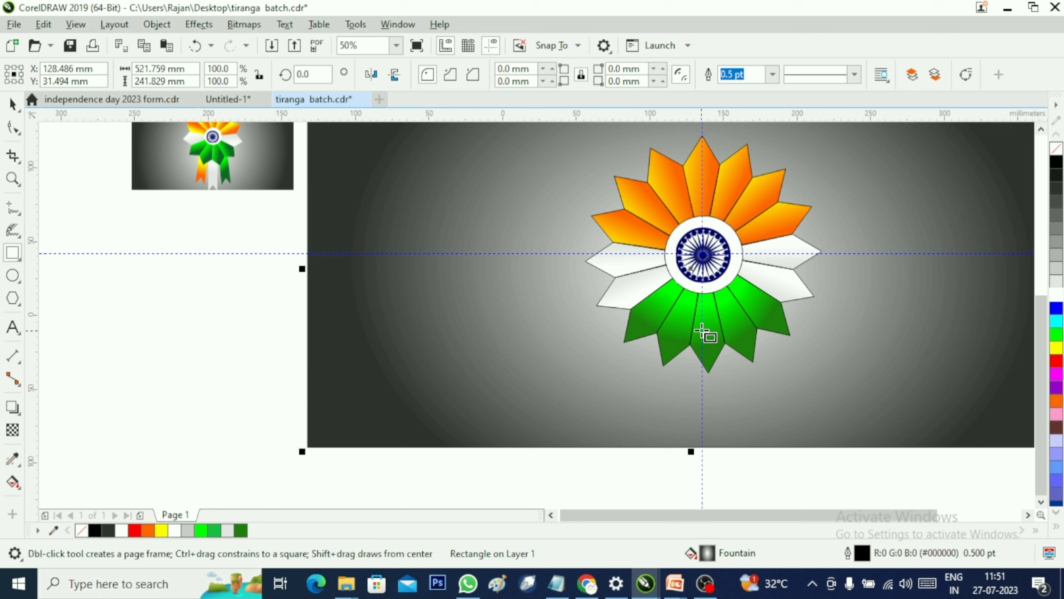
mouse_move(696, 328)
mouse_down()
mouse_move(723, 393)
mouse_move(725, 472)
mouse_up()
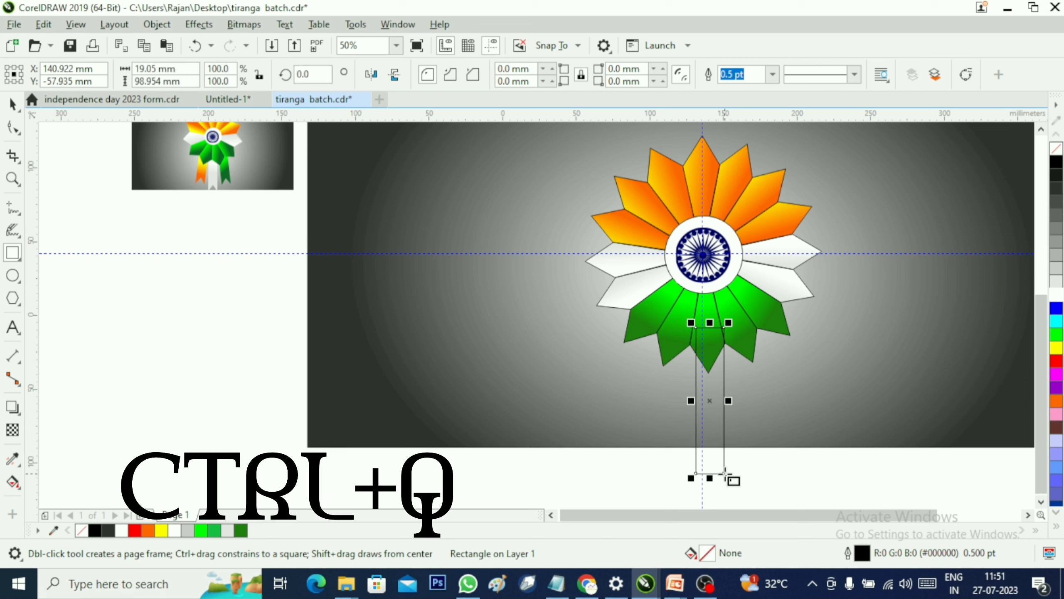
key(ctrl+q)
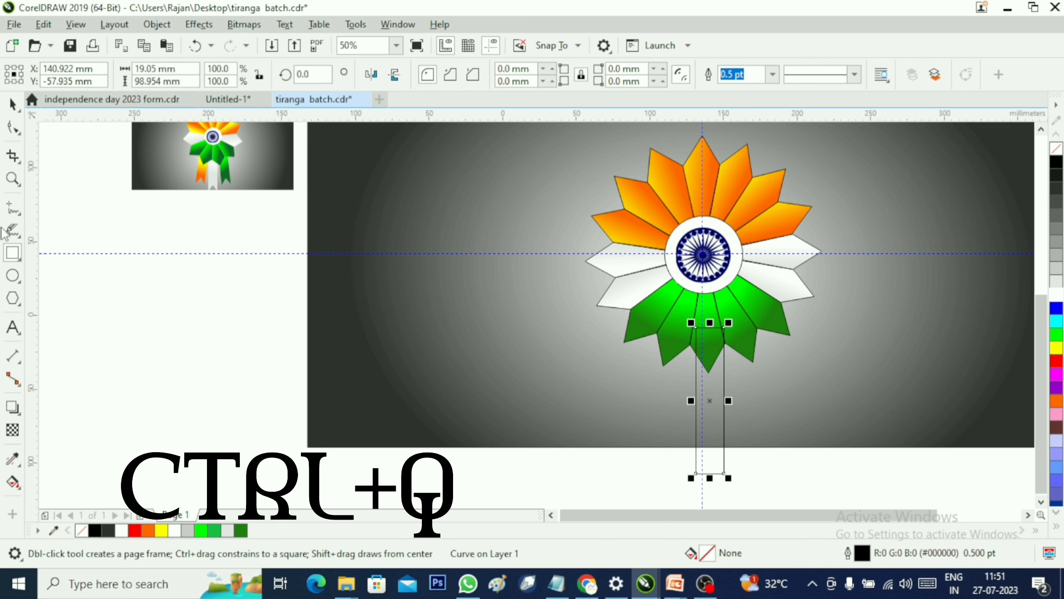
- Shape the strip into a ribbon tail with a V notch in its lower end, adjust its upper edge, and fill it white
click(13, 128)
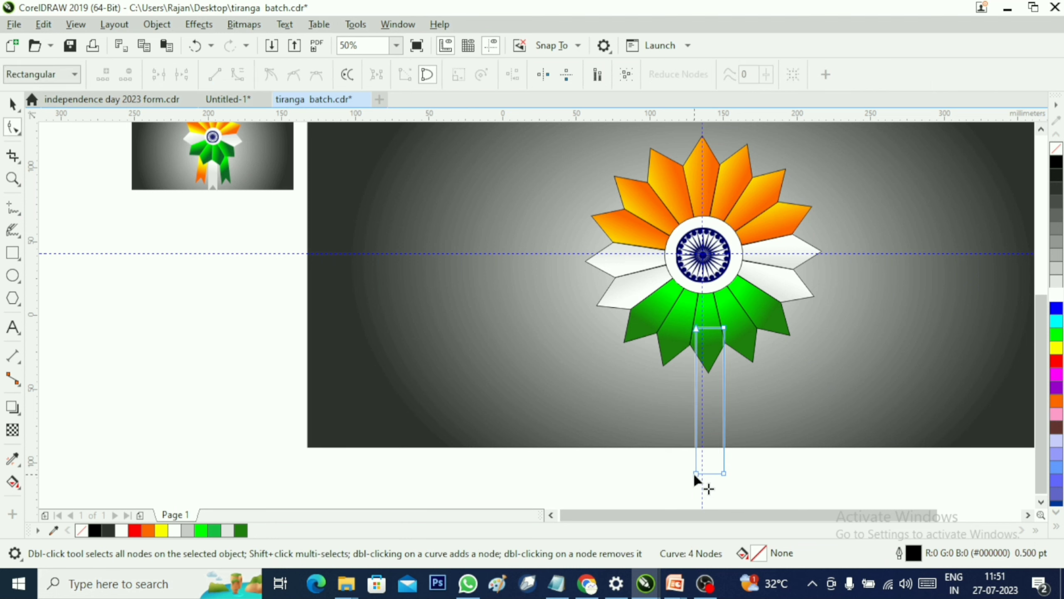
drag(694, 478, 709, 442)
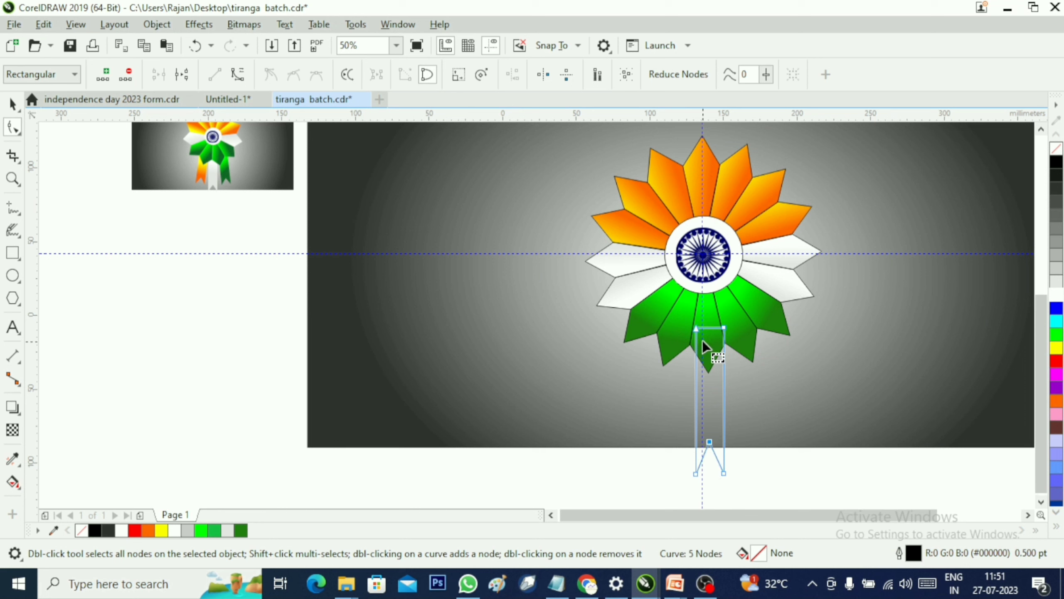
drag(695, 329, 723, 331)
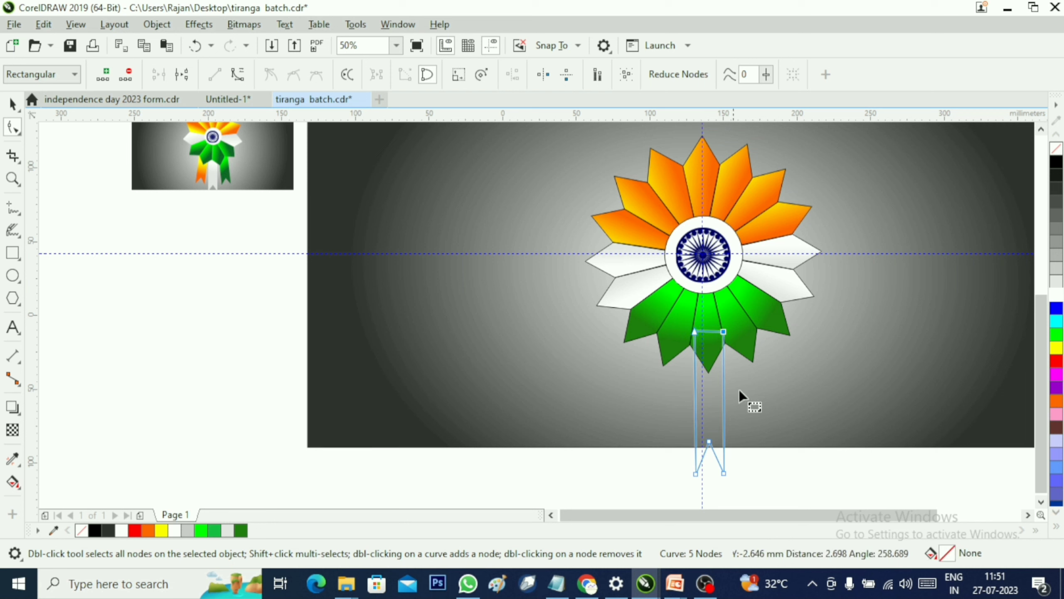
click(1056, 286)
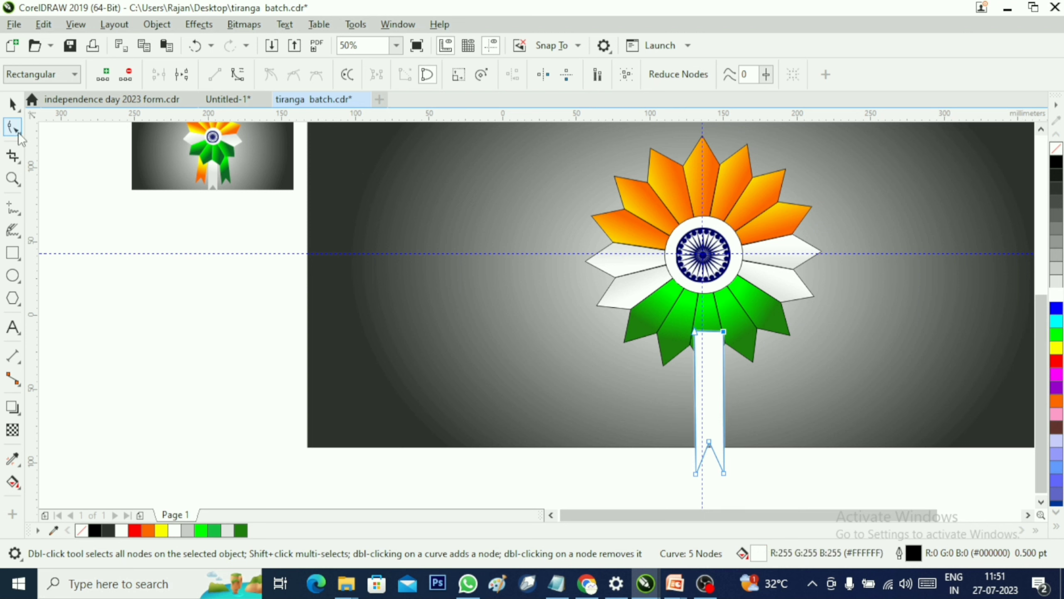
- Duplicate the white ribbon tail so that two tails hang side by side below the green petals
click(12, 104)
click(712, 401)
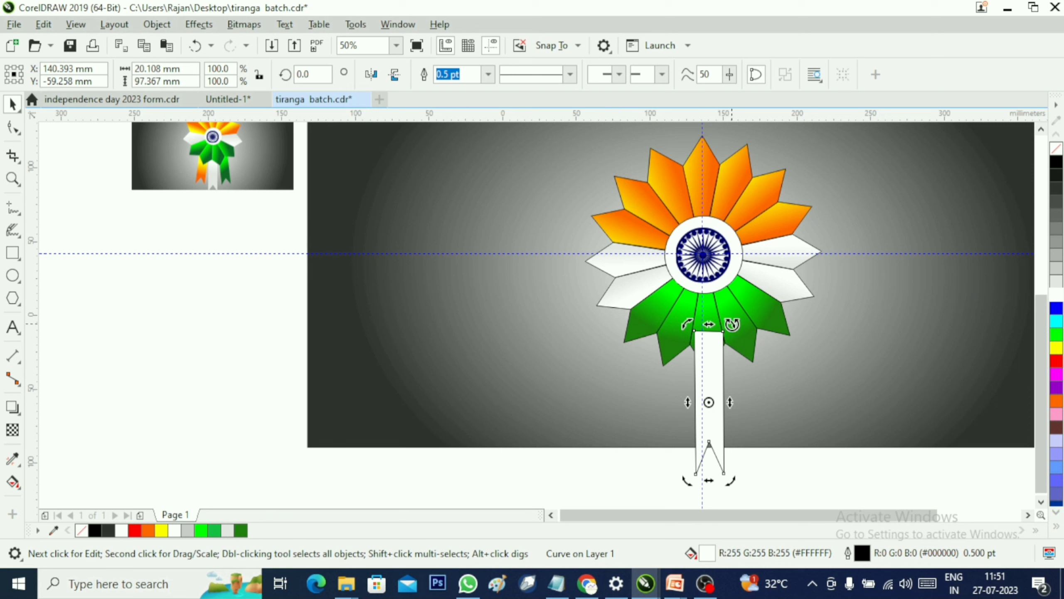
mouse_move(712, 415)
mouse_down()
mouse_move(669, 415)
mouse_move(698, 397)
mouse_move(727, 396)
mouse_move(724, 406)
mouse_up()
right_click(725, 406)
click(675, 388)
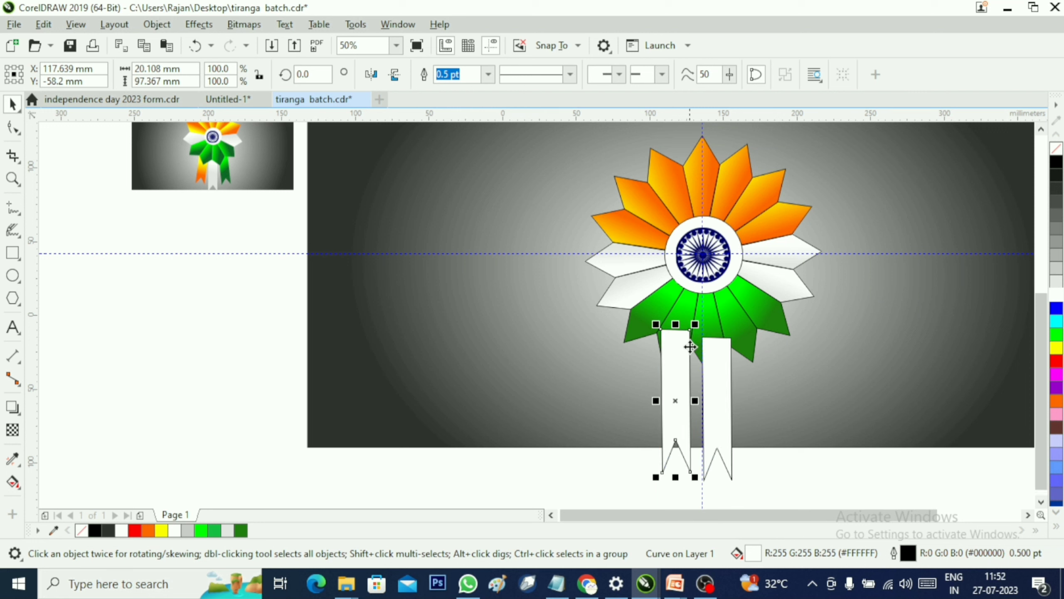
- Tilt the left ribbon tail outward, duplicate it to the other side, and rotate that copy to about 13° so it leans the opposite way
click(682, 347)
drag(697, 322, 752, 396)
click(753, 396)
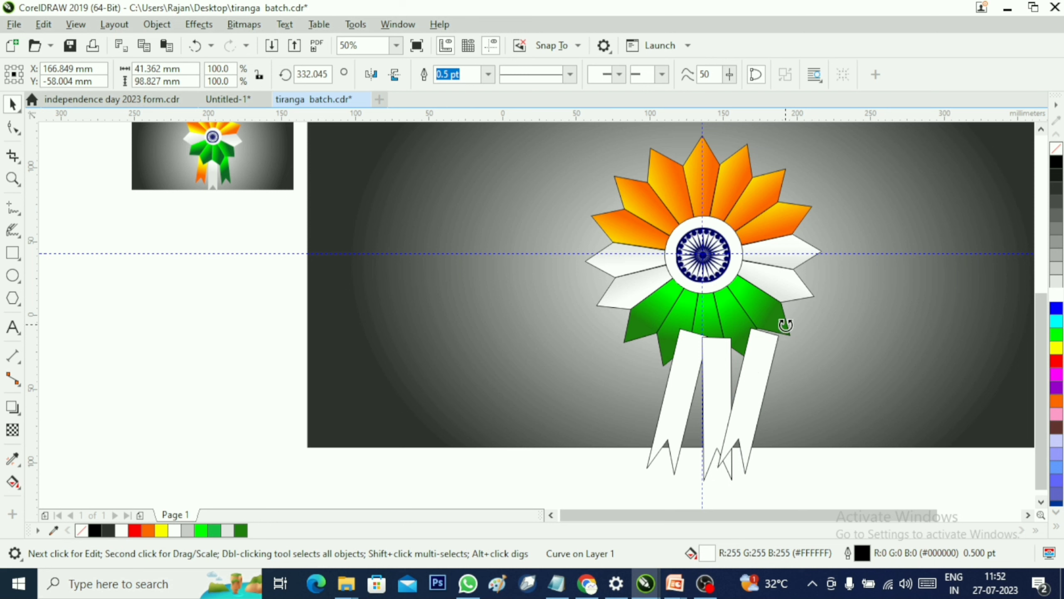
drag(783, 322, 756, 322)
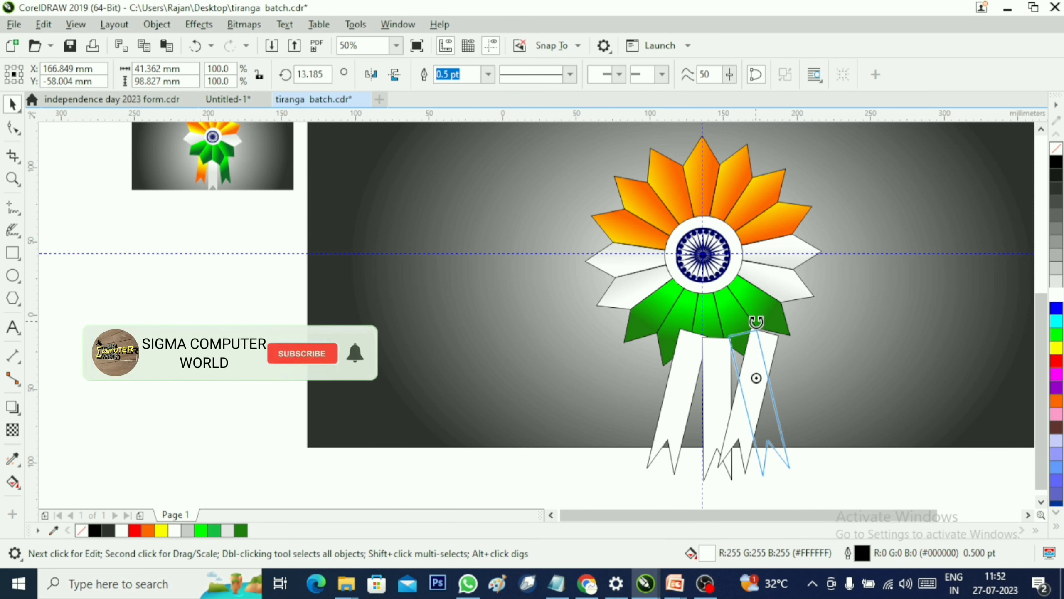
- Shift the right ribbon tail in beside the middle one and give the middle tail a lengthwise light gray to white gradient
click(769, 391)
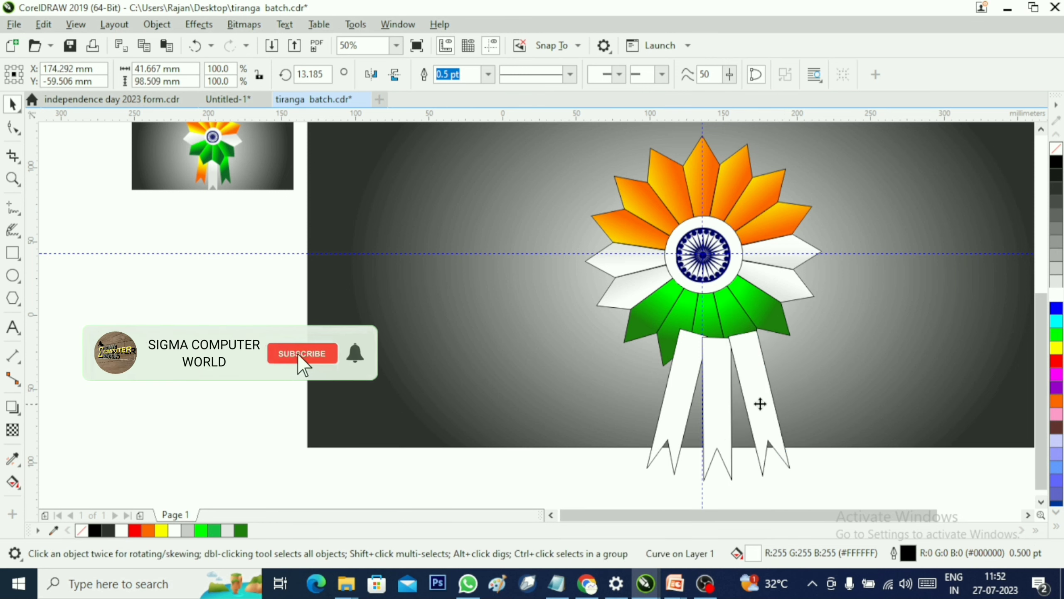
click(853, 424)
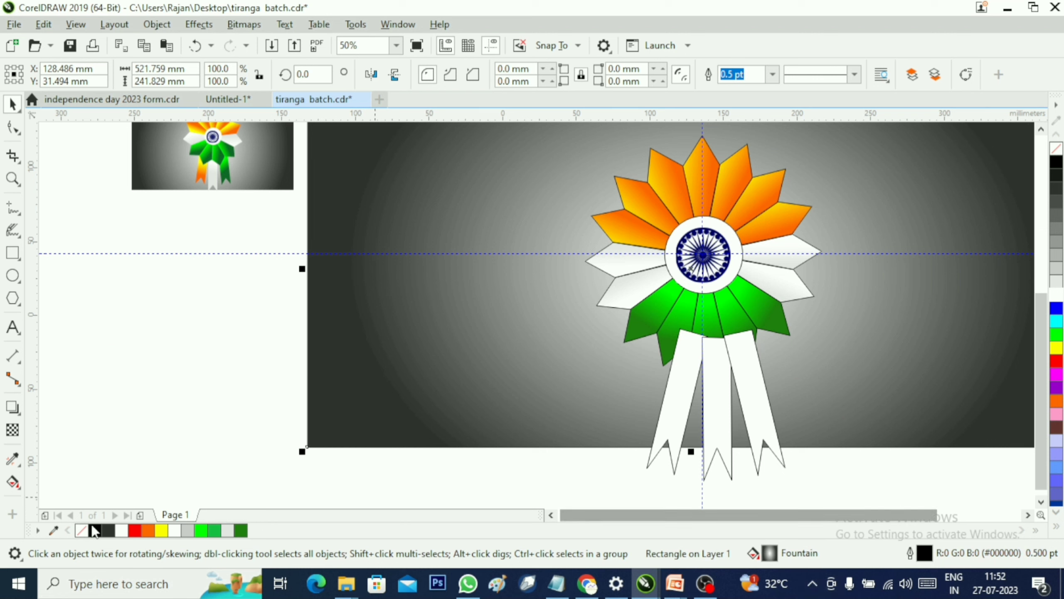
click(12, 482)
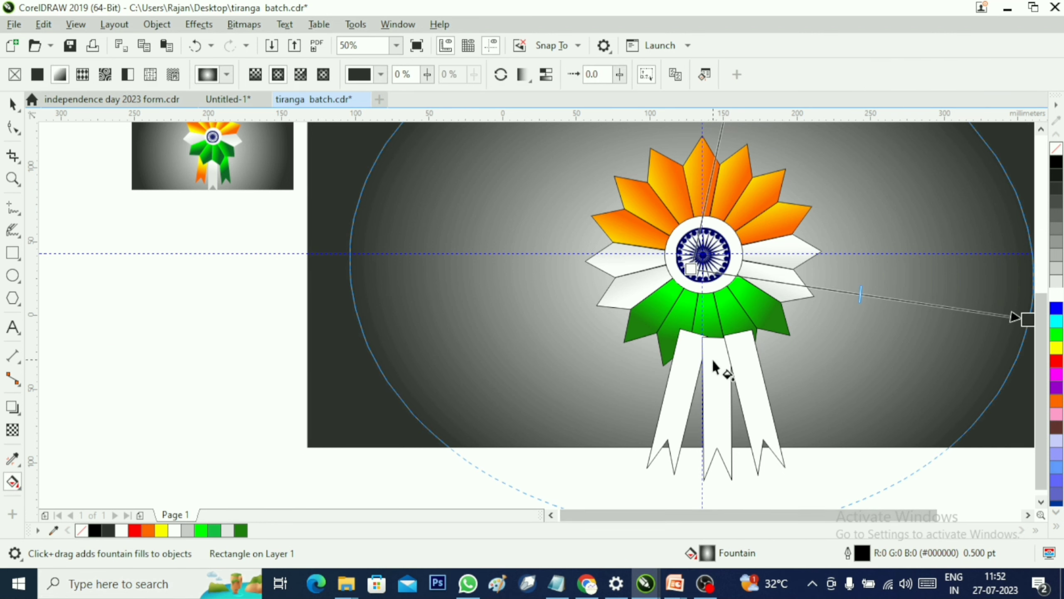
click(726, 435)
drag(713, 348, 719, 426)
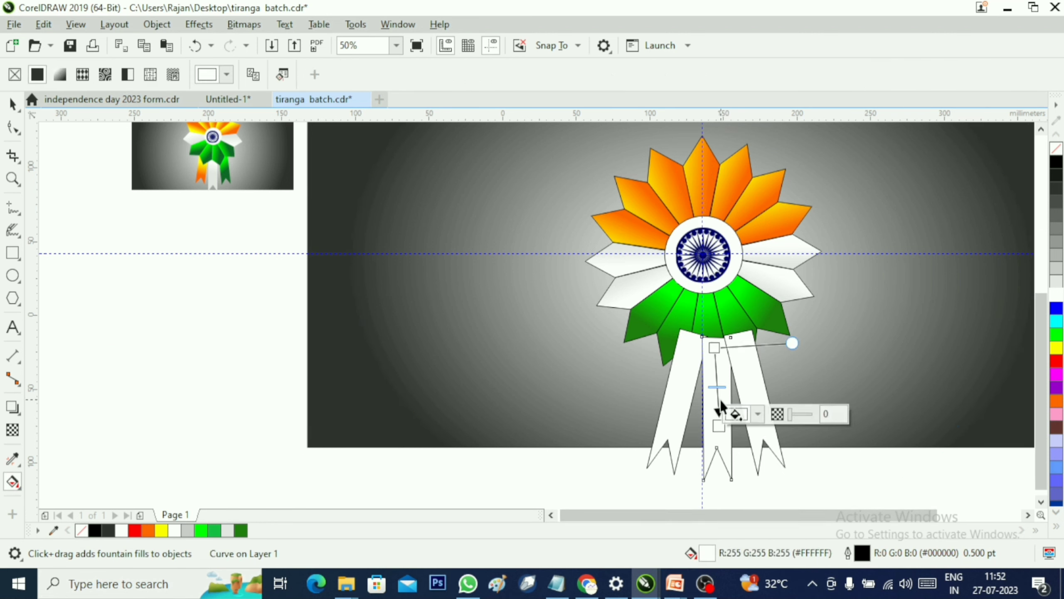
click(714, 347)
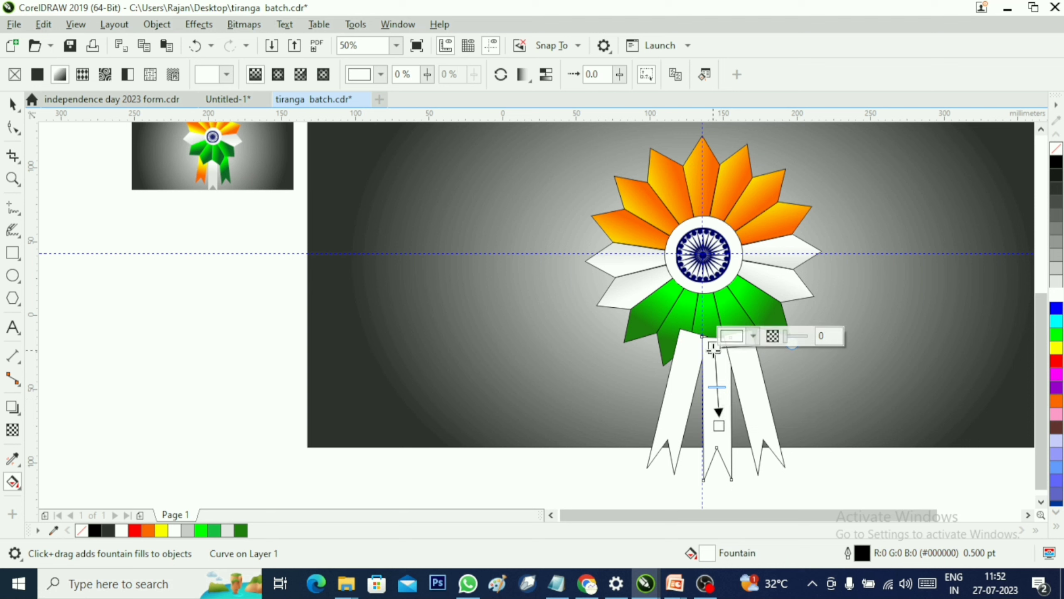
click(1056, 283)
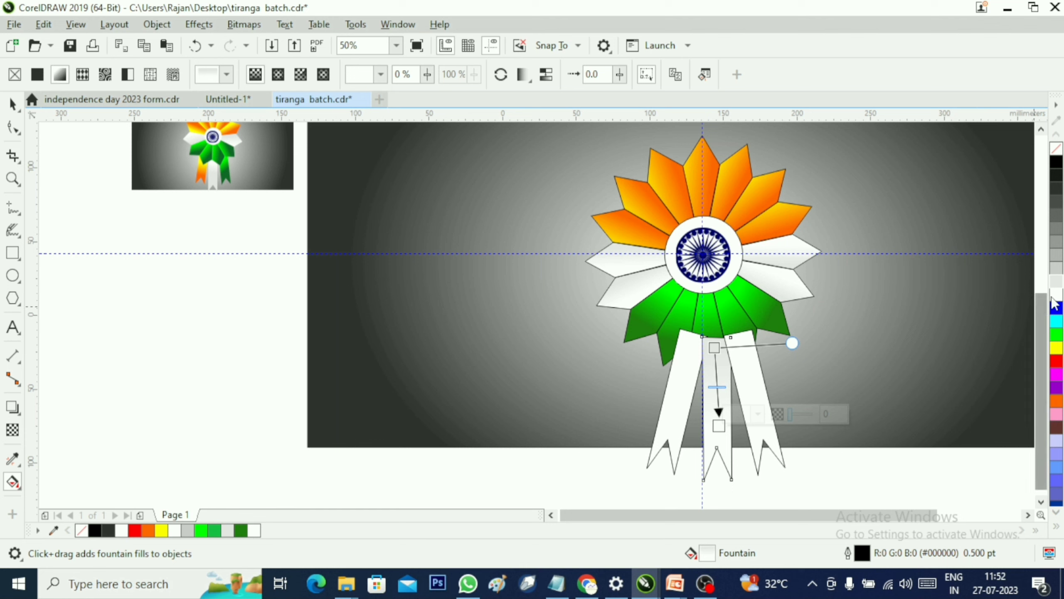
click(718, 425)
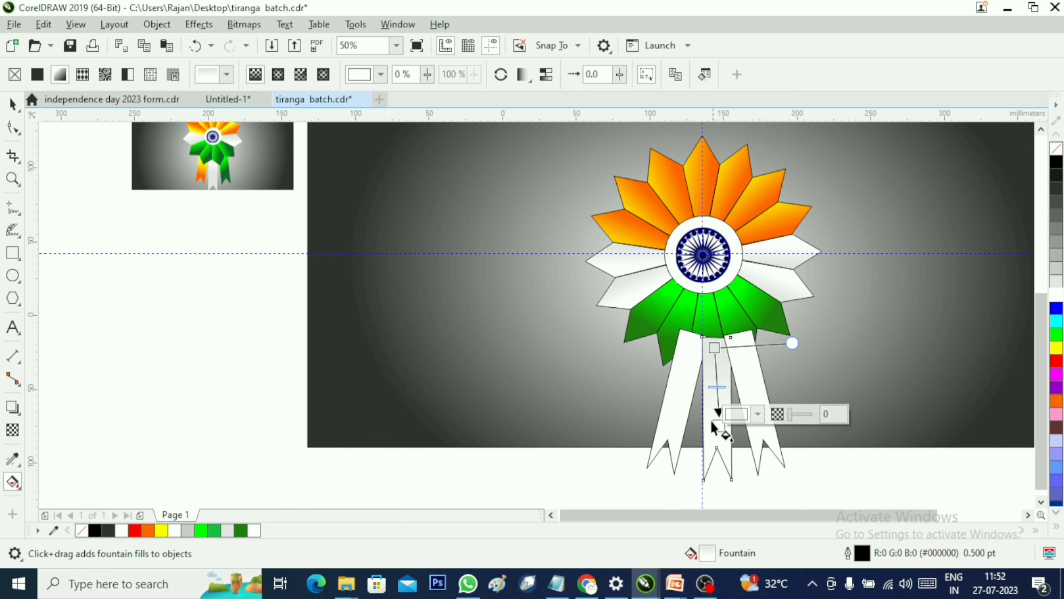
- Fill the left ribbon tail with a lengthwise gradient running from yellow near the petals to orange near the notch
click(689, 364)
drag(688, 341, 676, 415)
click(687, 342)
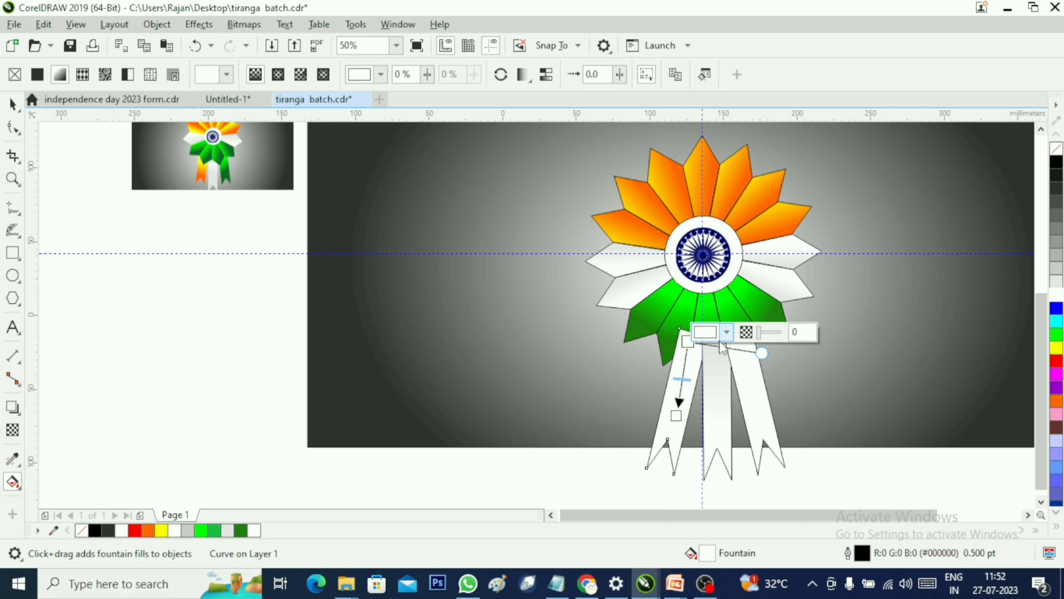
click(677, 415)
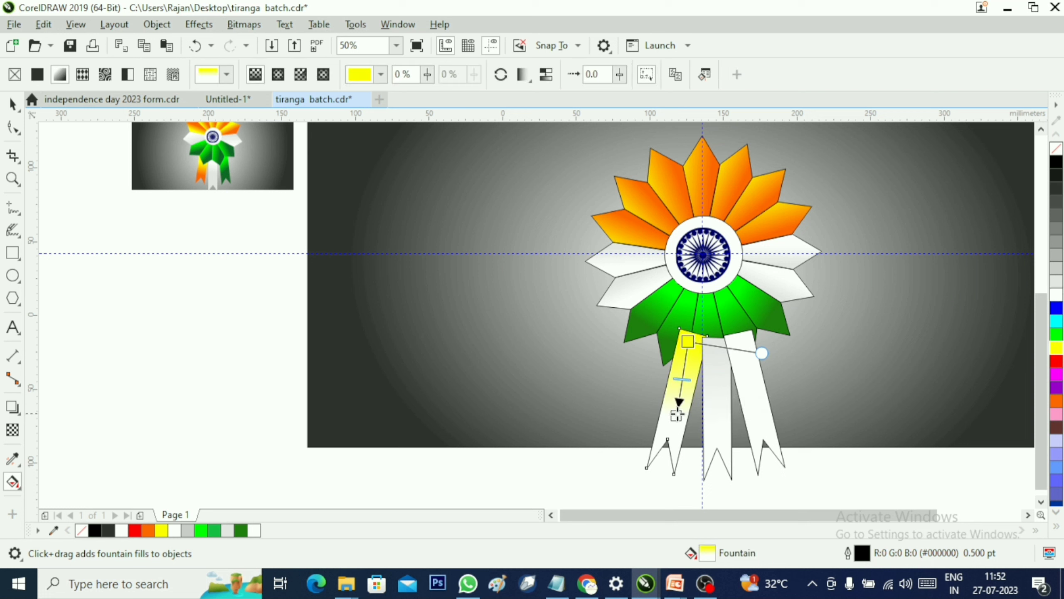
drag(1060, 400, 676, 415)
- Fill the right ribbon tail with a gradient from bright green down to dark green C91 M21 Y100 K10, slightly shortening its span
click(741, 352)
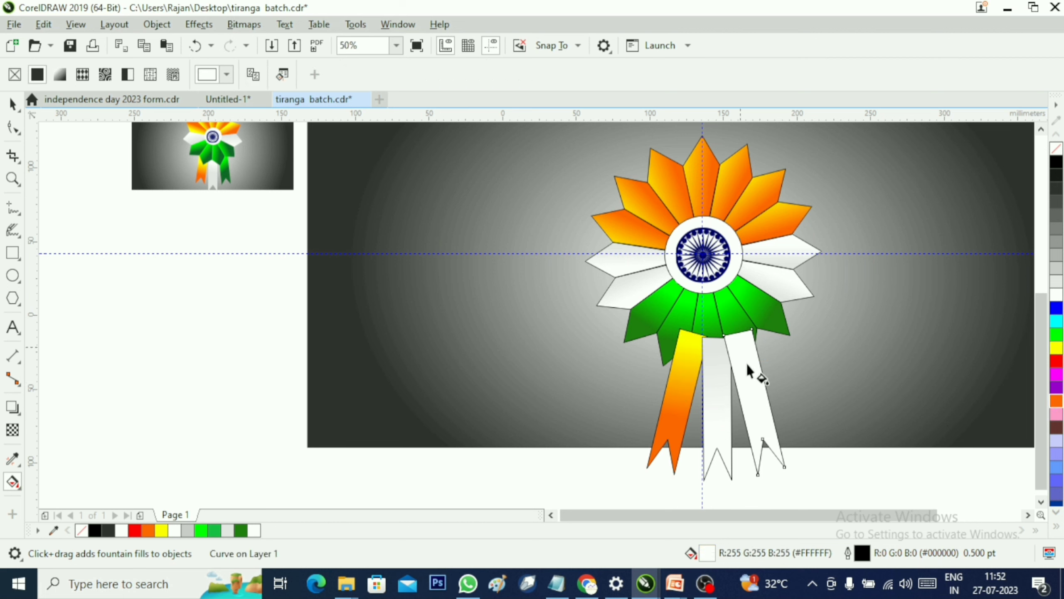
drag(739, 346, 772, 430)
click(740, 347)
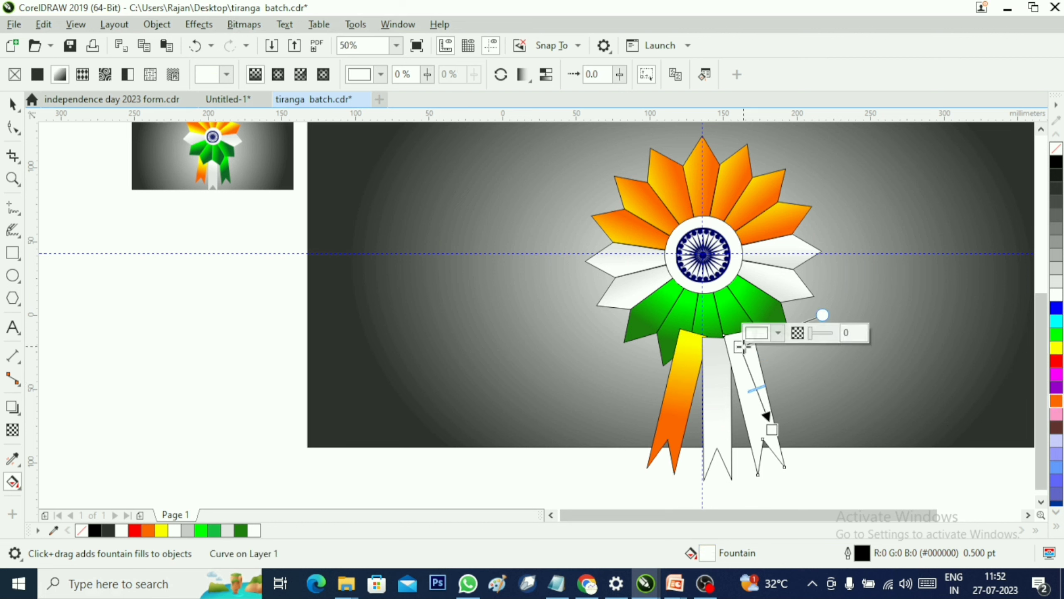
click(1055, 338)
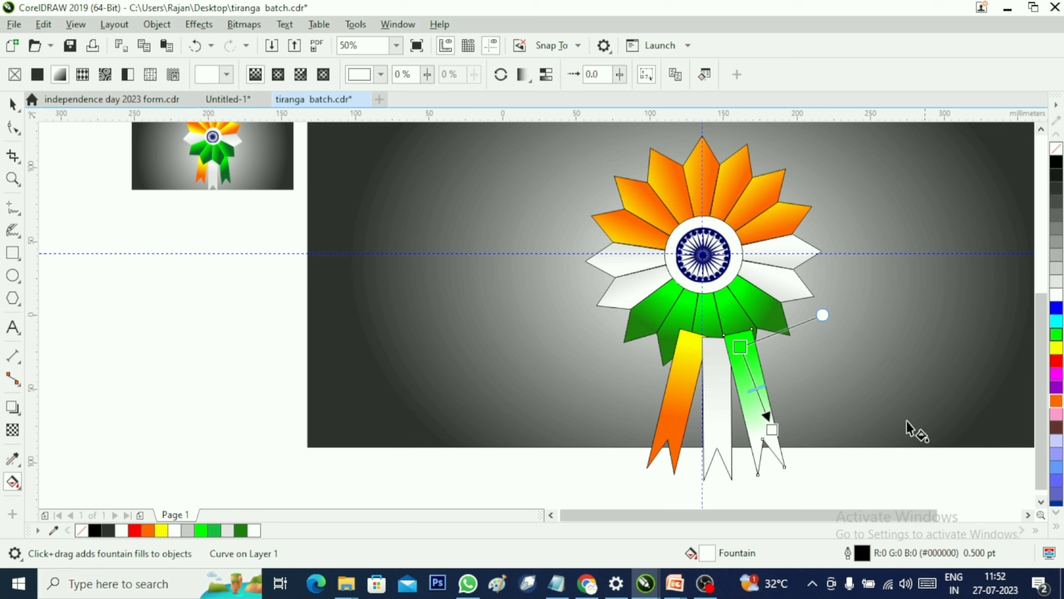
click(772, 430)
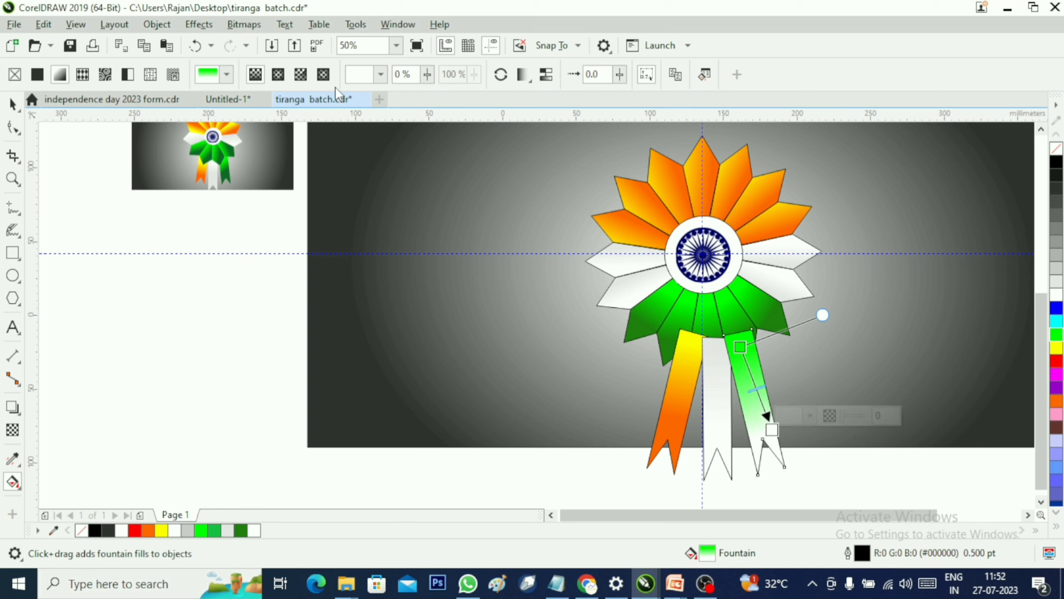
click(381, 74)
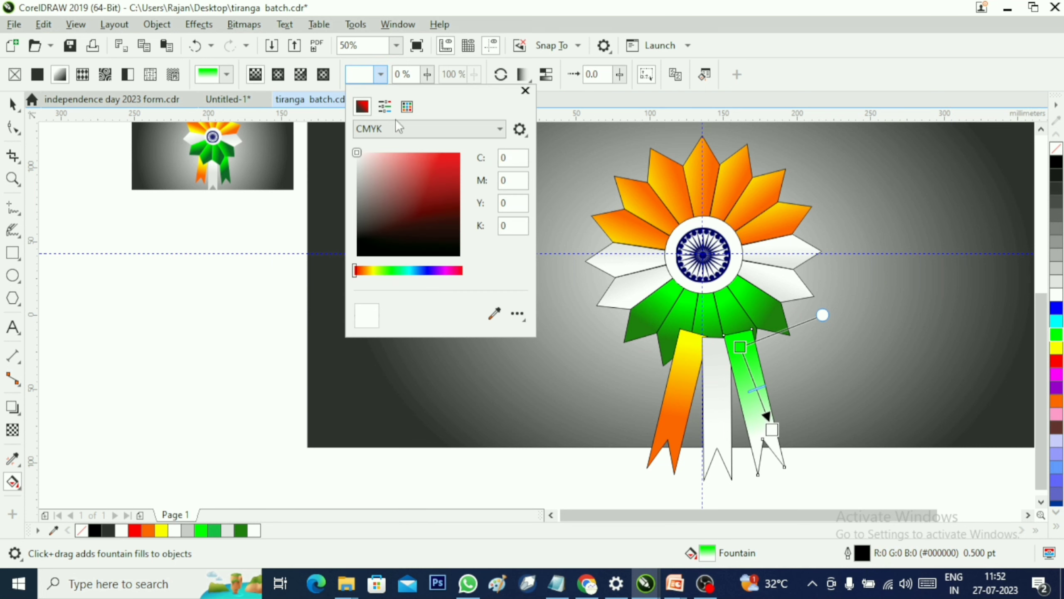
click(394, 271)
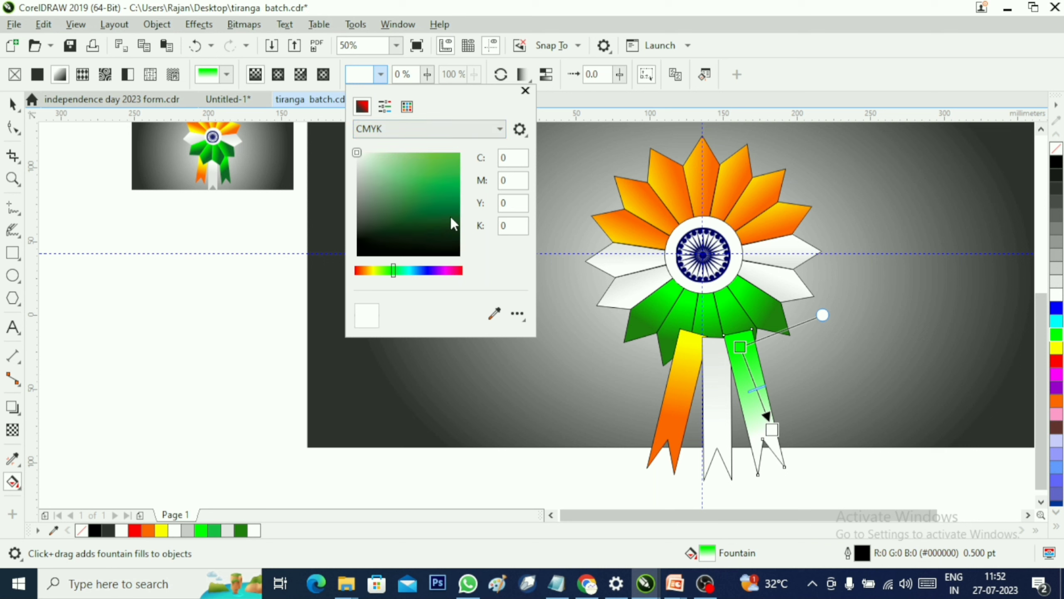
click(448, 201)
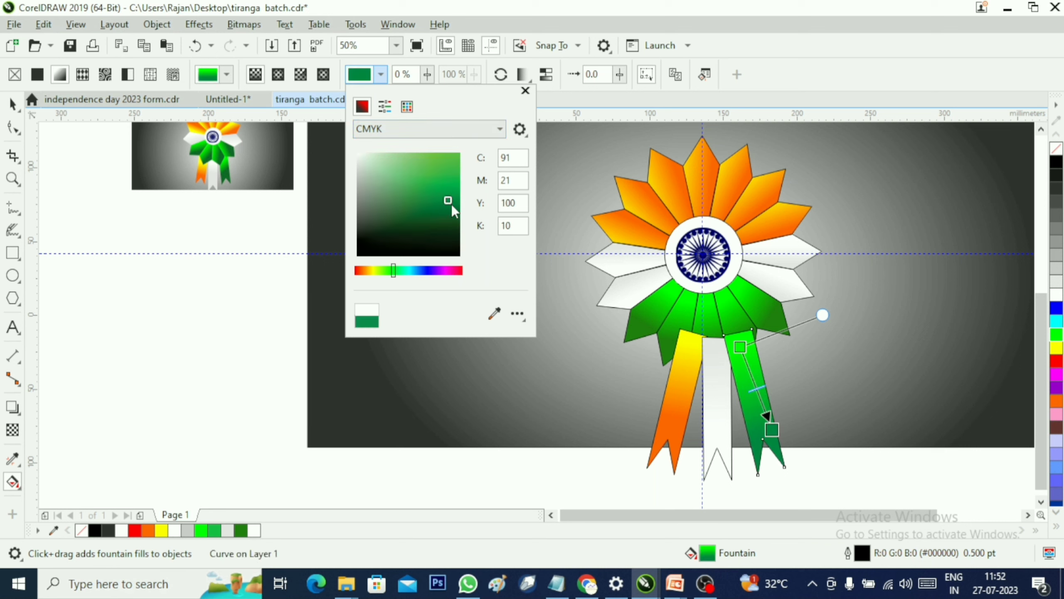
click(525, 91)
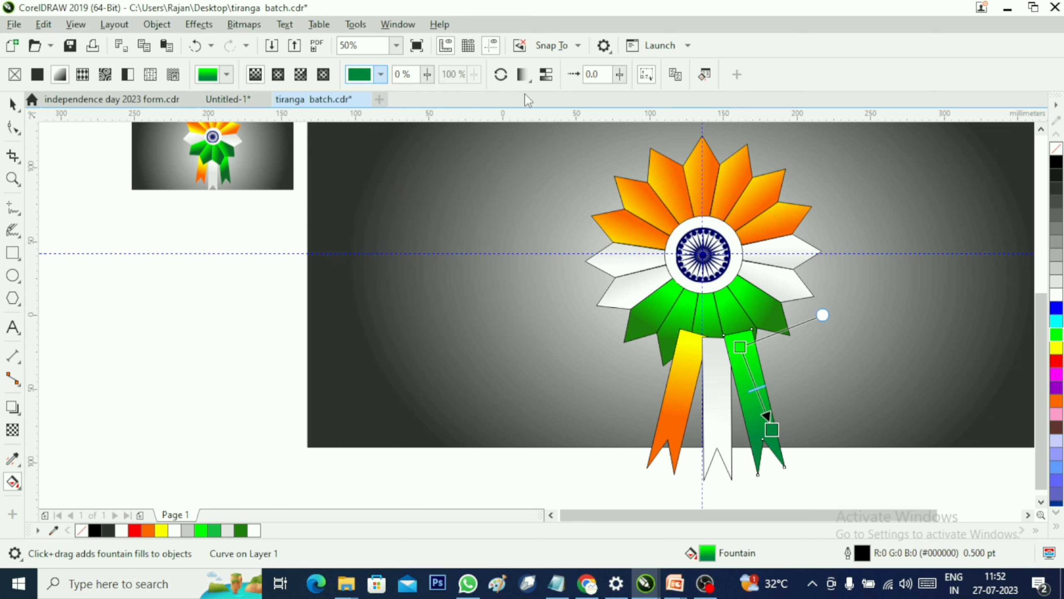
drag(773, 430, 766, 419)
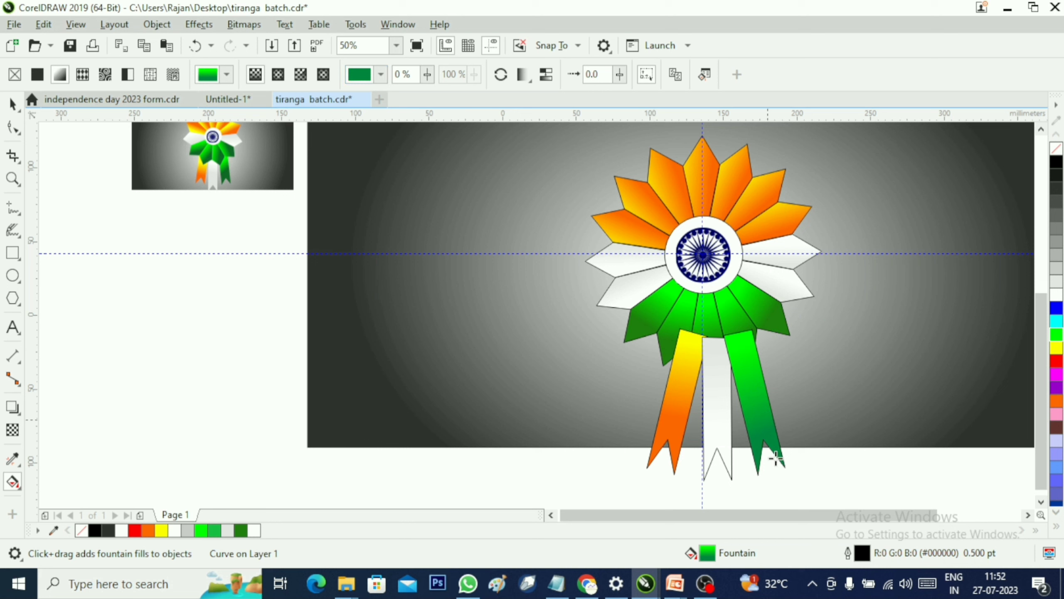
- Select the three ribbon tails together and send them behind the green petals
click(20, 111)
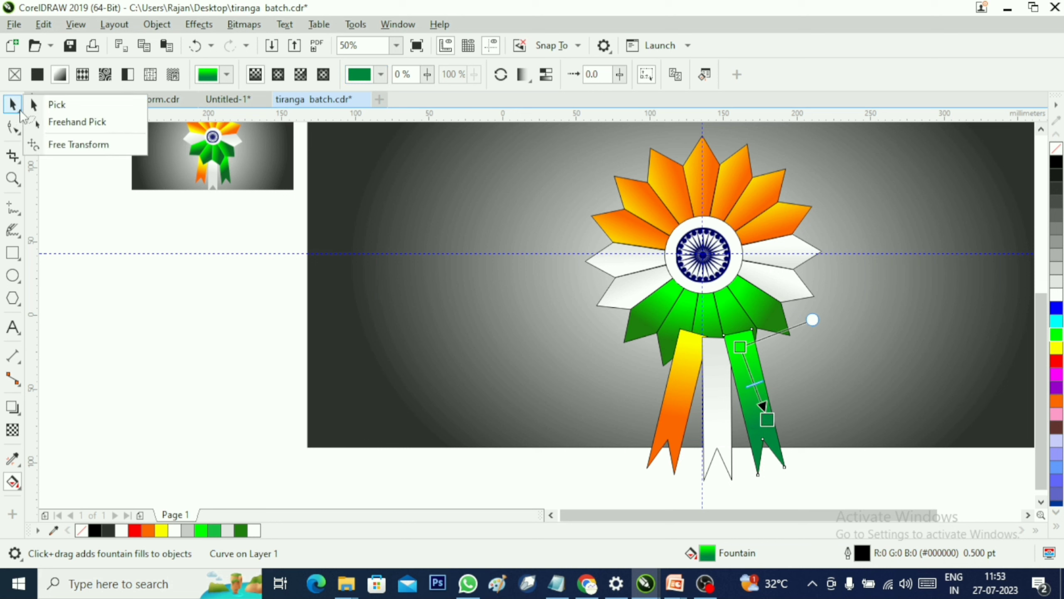
click(79, 104)
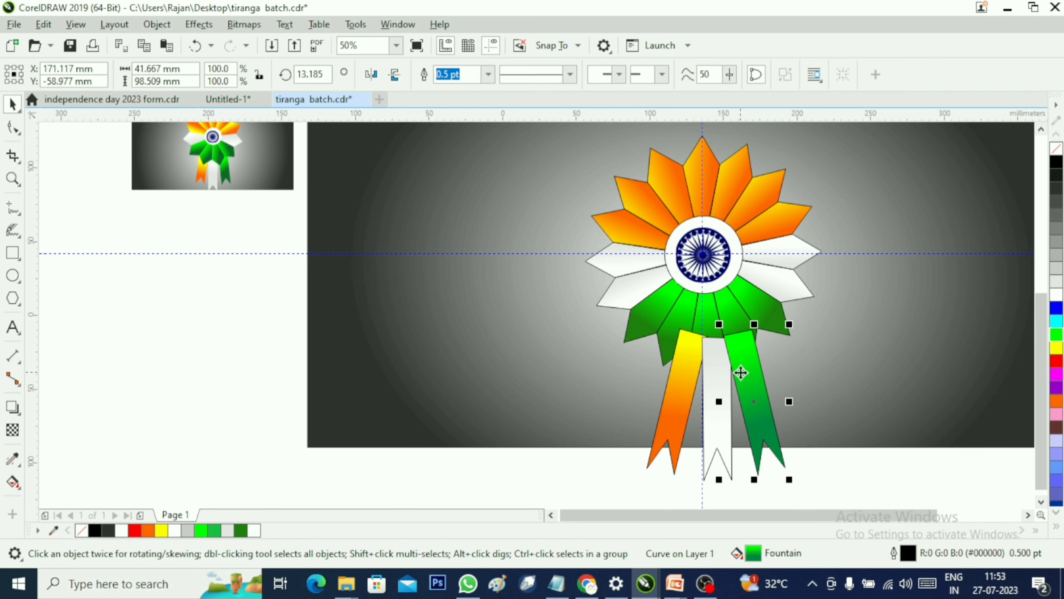
shift+click(719, 386)
shift+click(689, 392)
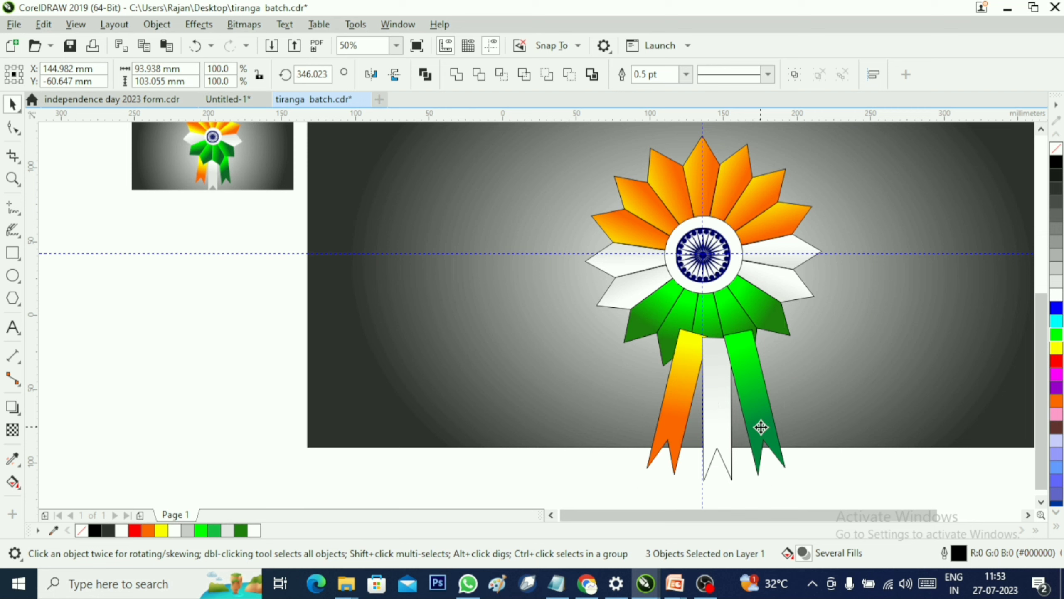
key(ctrl+Page_Down)
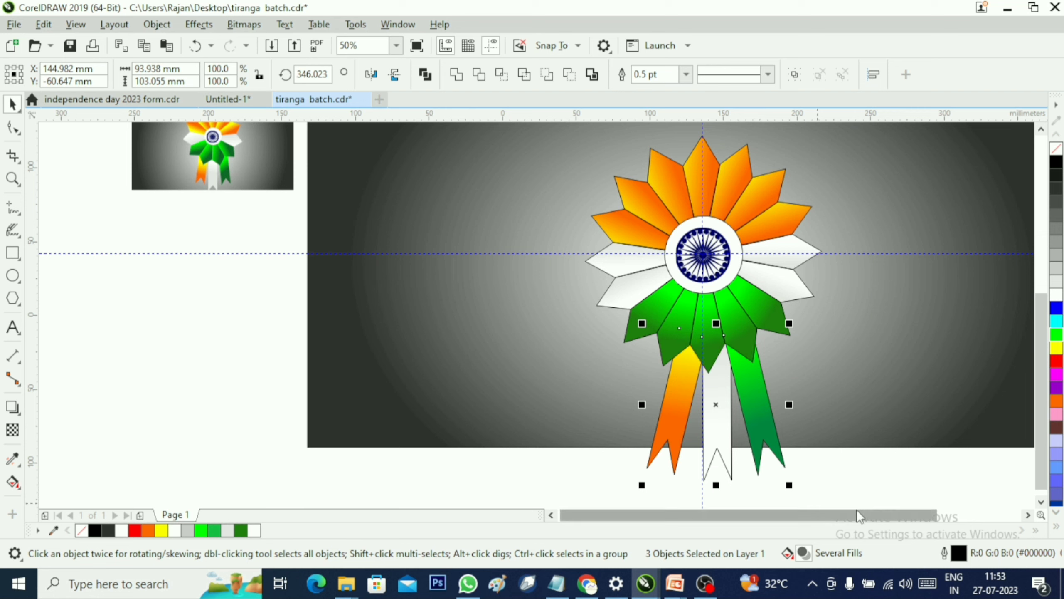
- Select the whole badge with its tails, ungroup it, and remove the outline from every piece
drag(950, 485, 834, 499)
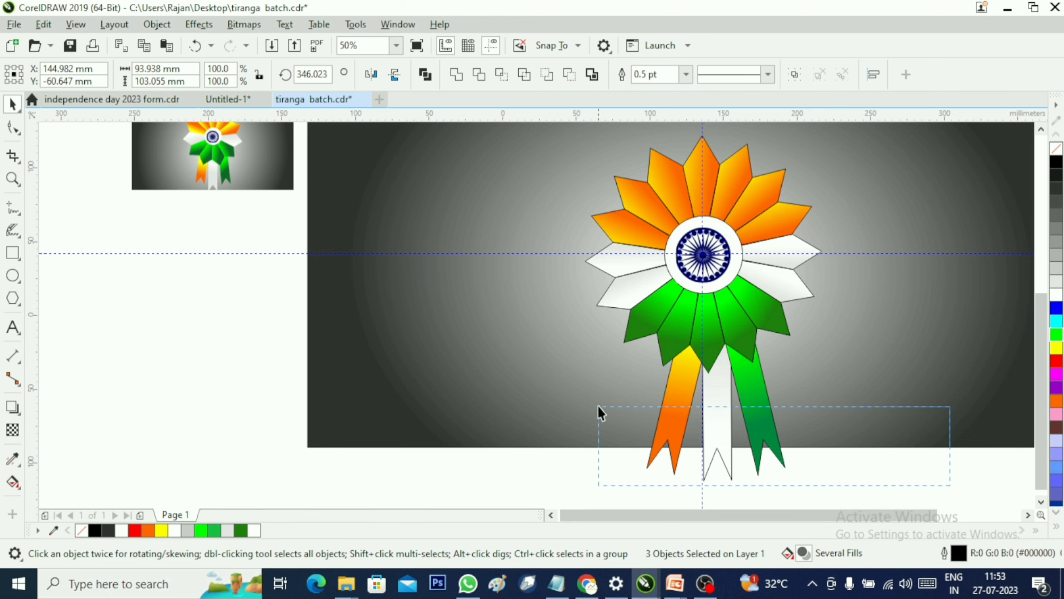
drag(598, 406, 545, 126)
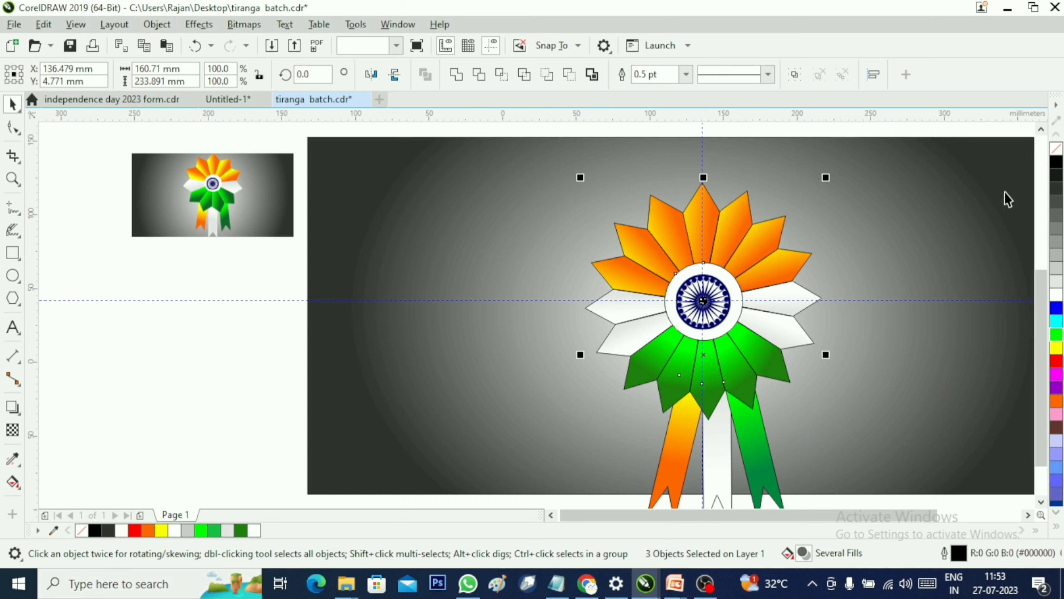
key(ctrl+u)
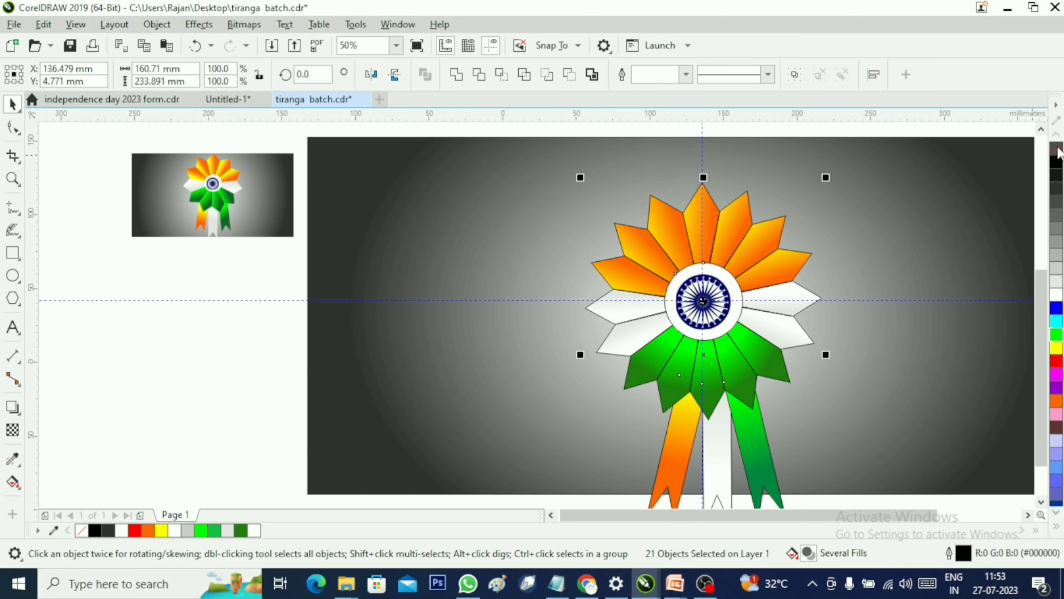
right_click(1056, 150)
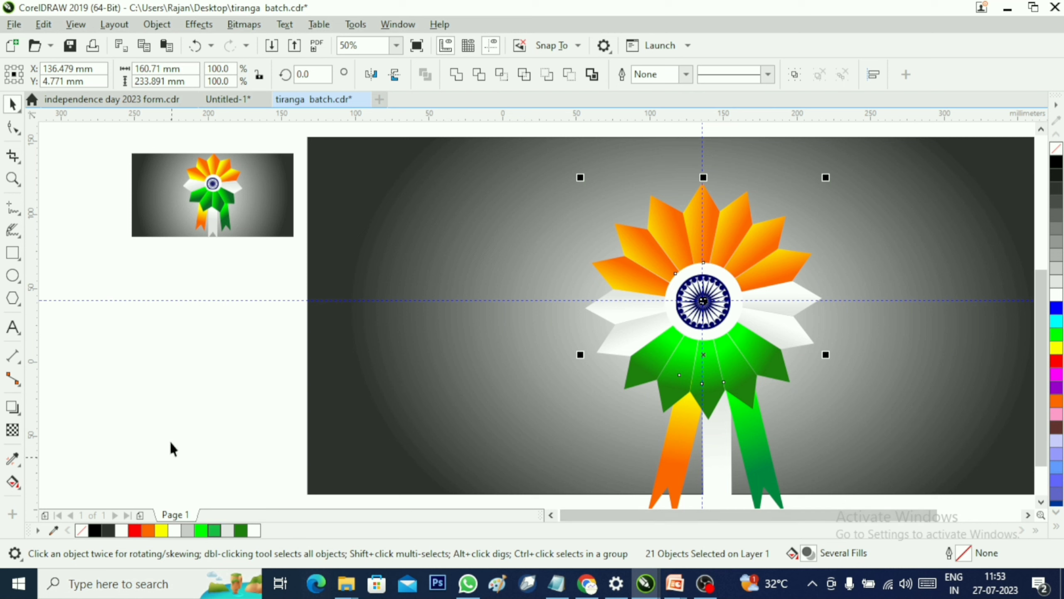
- Raise the badge within the gray background and group its pieces, enlarging the group to about 169 x 247 mm
drag(745, 346, 733, 302)
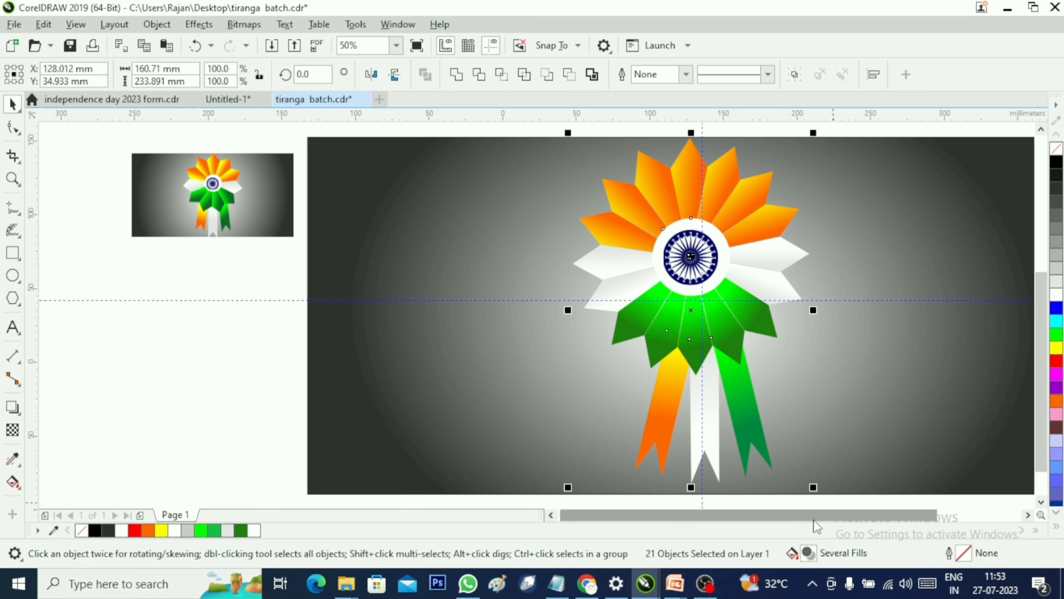
key(ctrl+g)
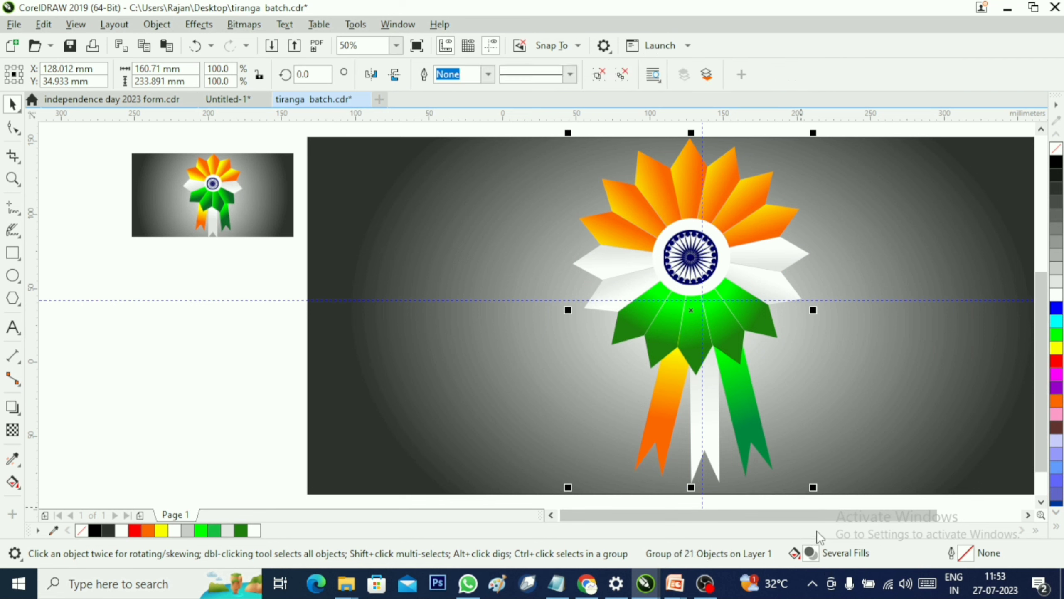
drag(813, 488, 828, 498)
- Stretch the gray gradient background downward and upward to about 320 mm tall, keeping its 522 mm width
click(821, 415)
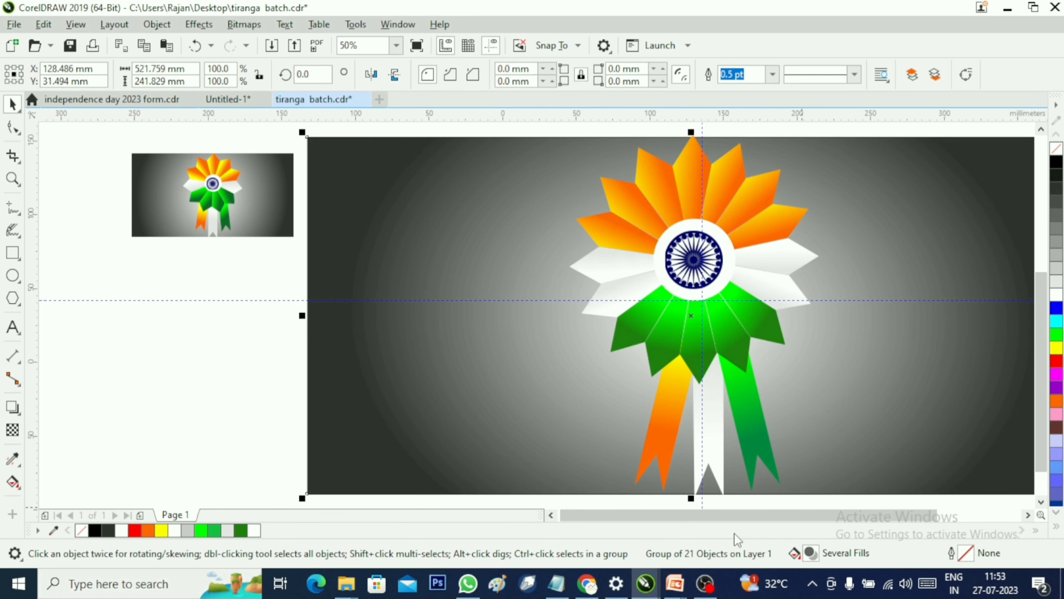
drag(691, 498, 692, 504)
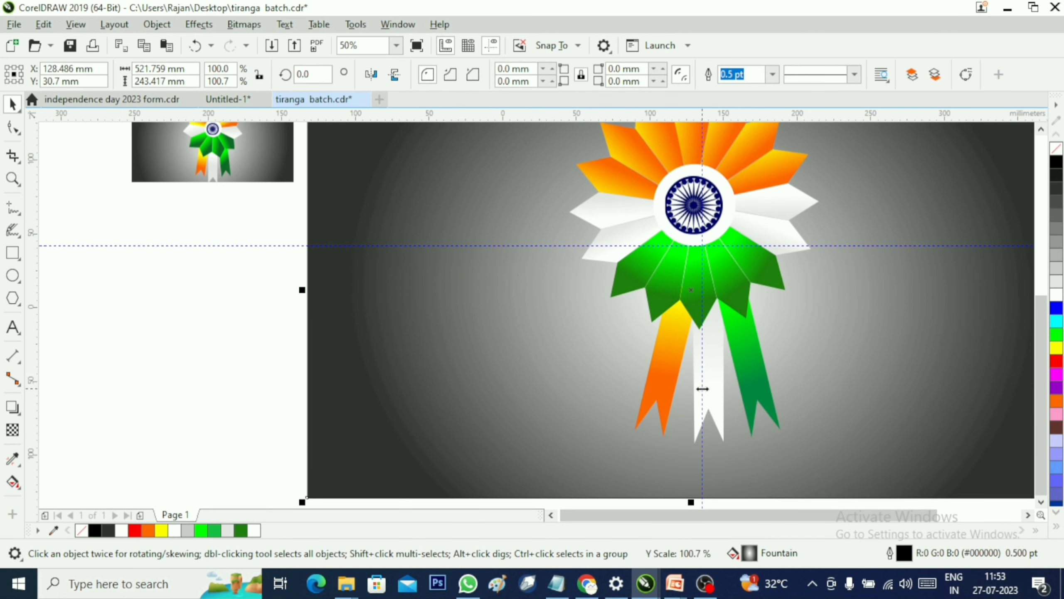
click(1042, 130)
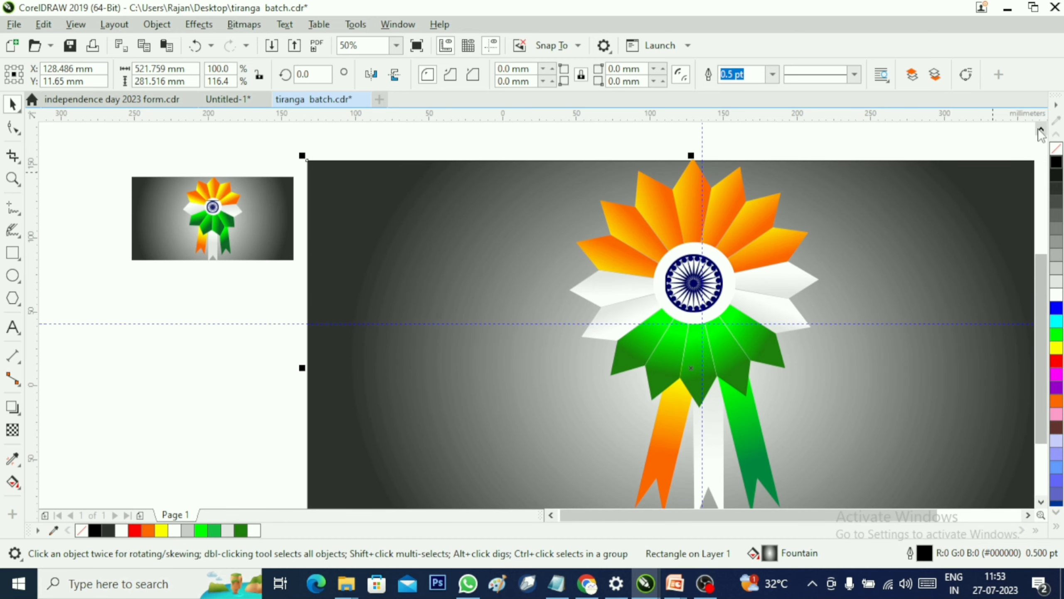
drag(693, 155, 690, 126)
- Move the badge group up to the middle of the taller background and enlarge it slightly
click(716, 271)
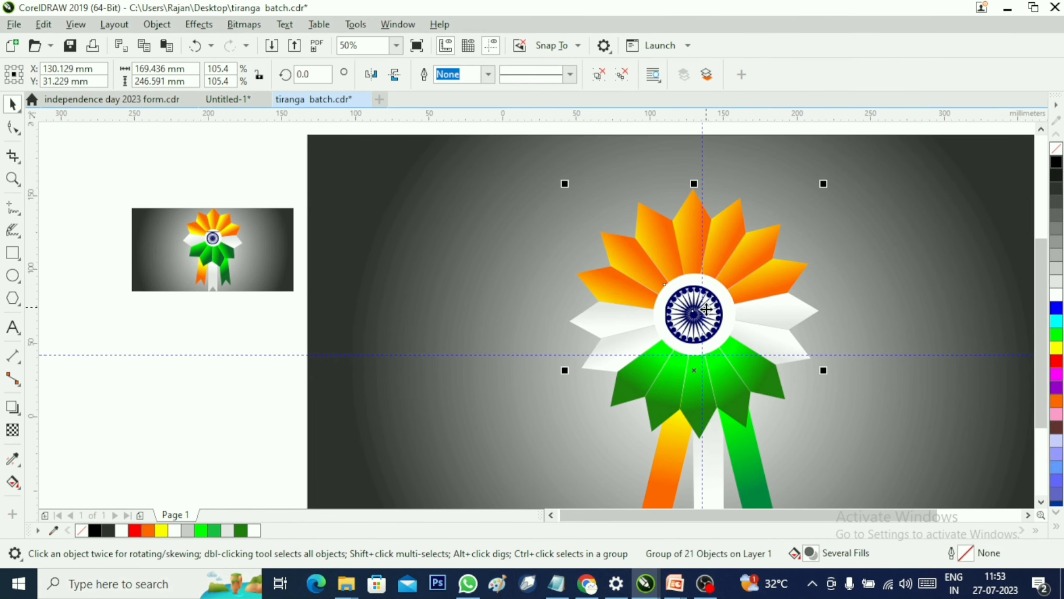
drag(717, 271, 721, 225)
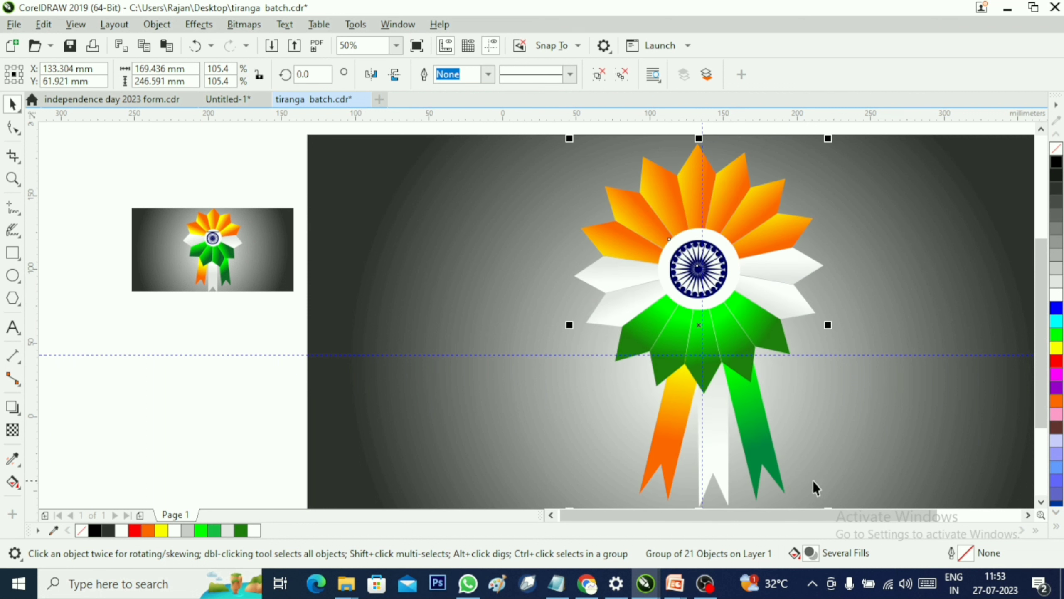
drag(828, 139, 851, 139)
click(898, 276)
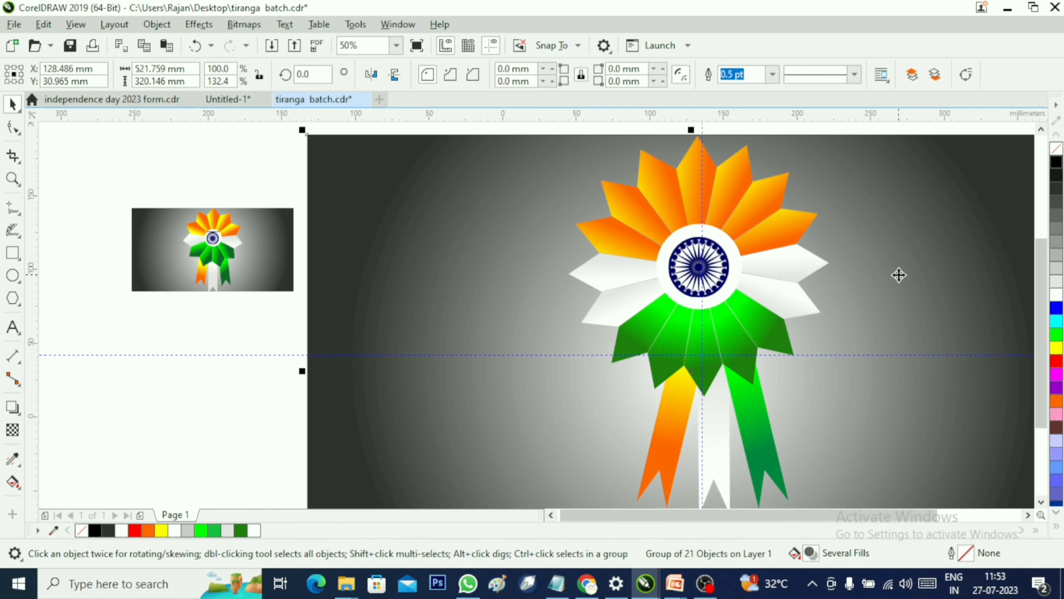
- Move the small reference picture up and farther away from the large gray background
click(214, 267)
drag(232, 276, 149, 187)
- Group the gray background with the badge and shift the group to the left
click(507, 263)
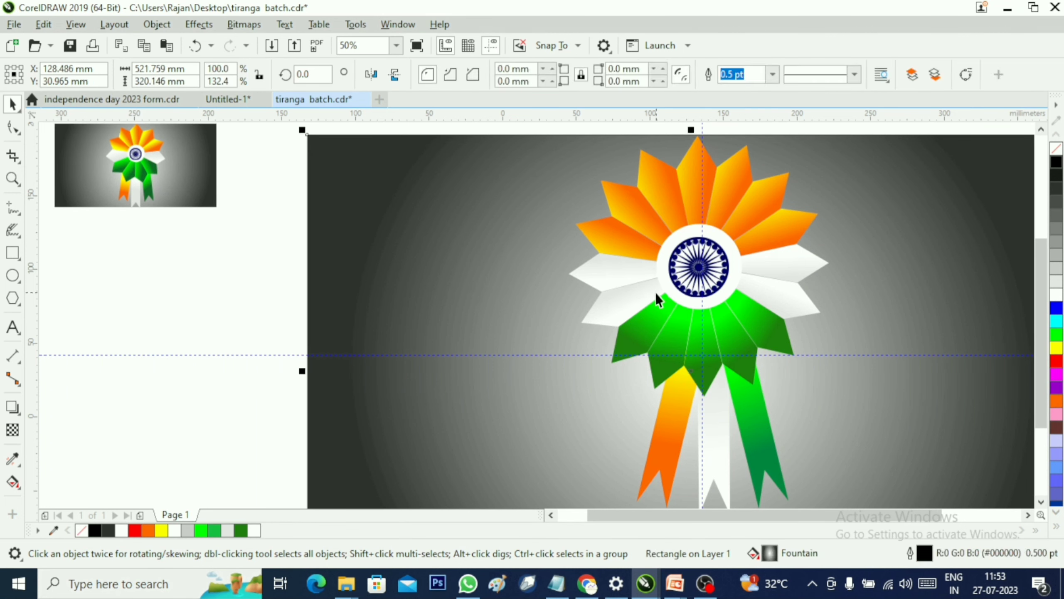
shift+click(695, 267)
key(ctrl+g)
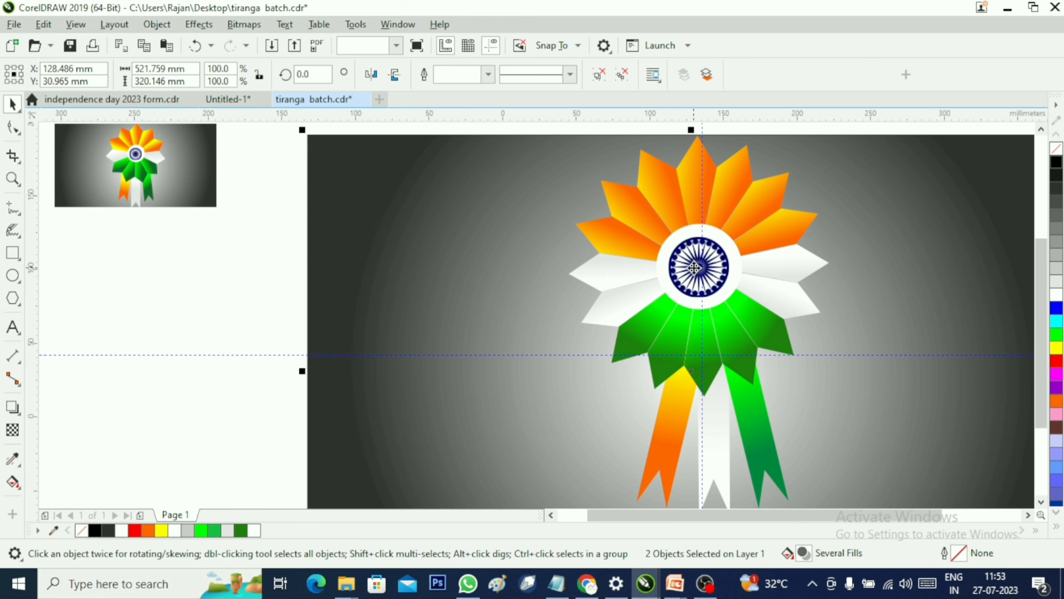
drag(694, 267, 614, 248)
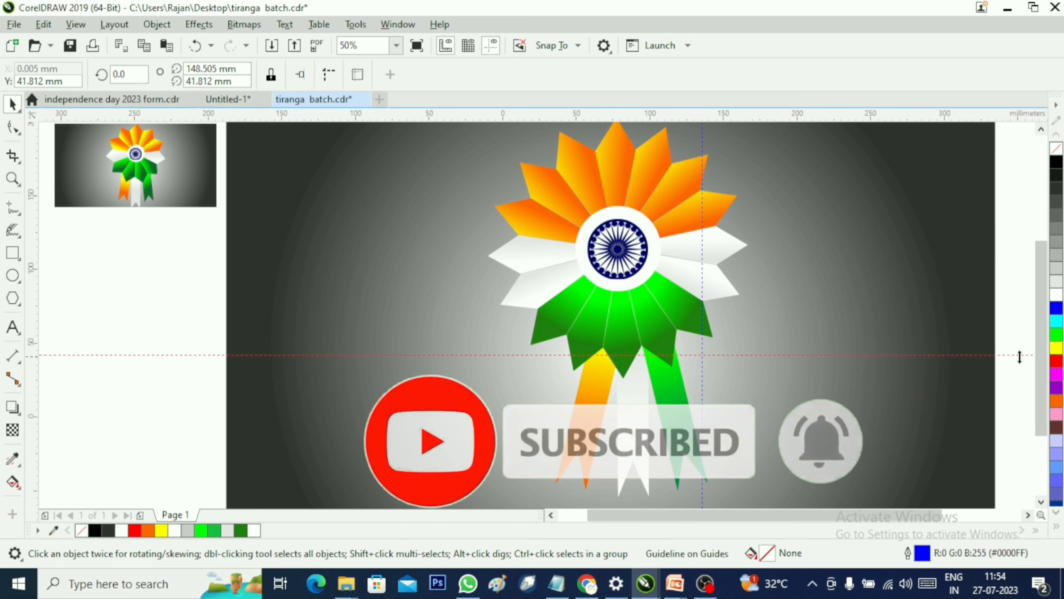
- Delete the horizontal and vertical guidelines crossing the badge
key(Escape)
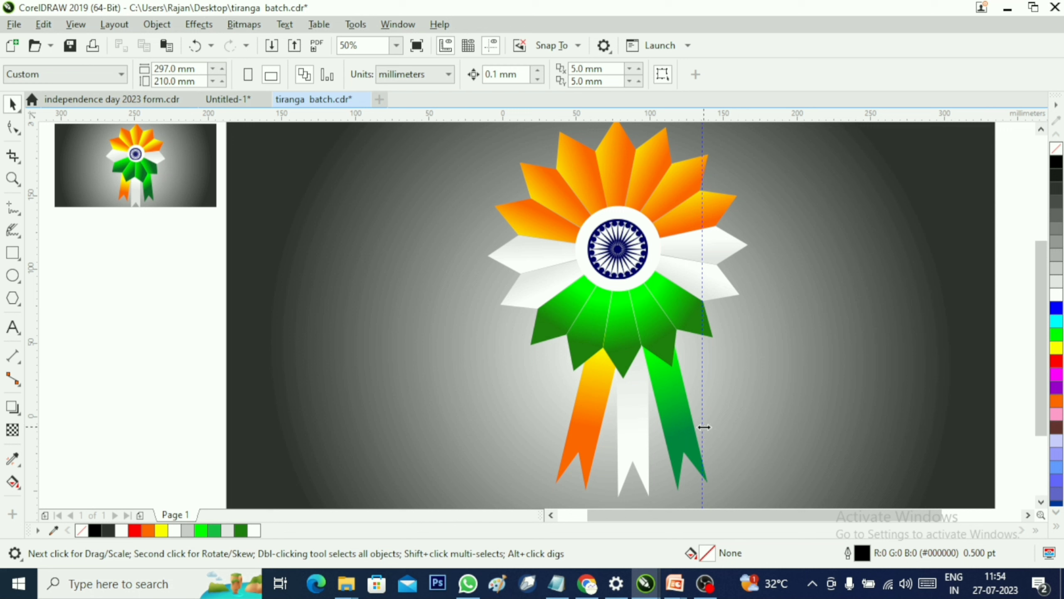
drag(703, 427, 699, 427)
key(Delete)
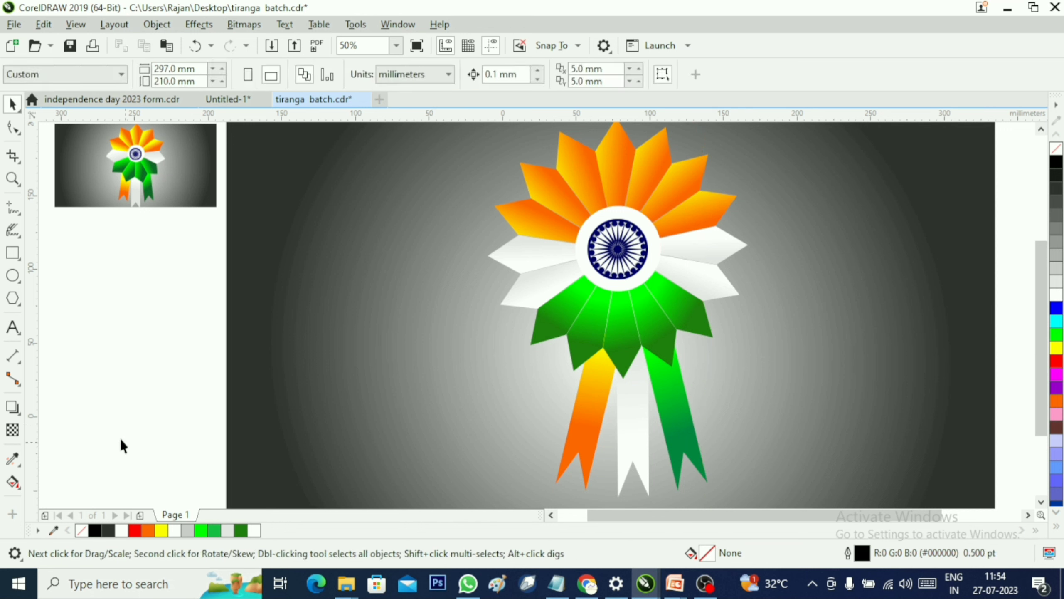